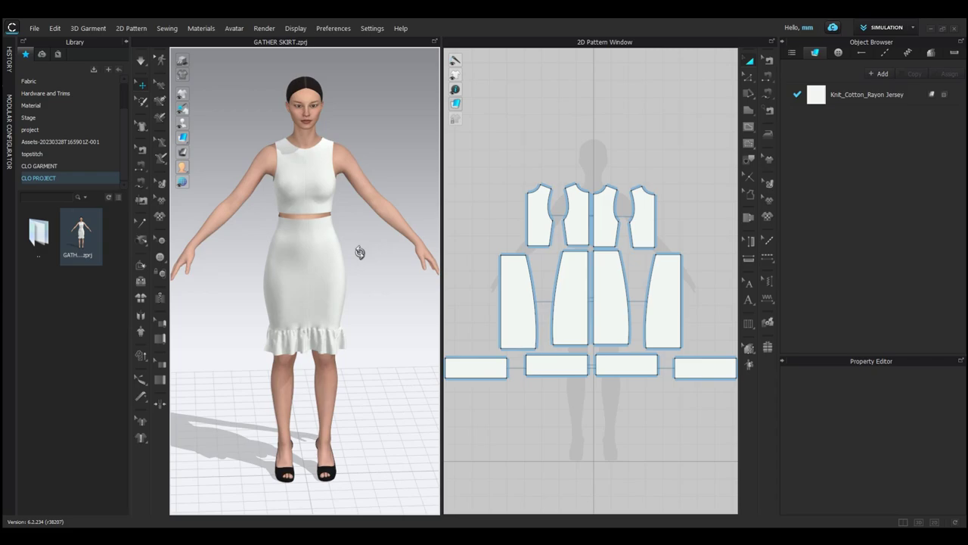
# Orbit the 3D view to inspect the outfit from behind.
pyautogui.moveTo(360, 252)
pyautogui.mouseDown(button='right')
pyautogui.moveTo(398, 255)
pyautogui.moveTo(443, 237)
pyautogui.moveTo(795, 246)
pyautogui.mouseUp(button='right')
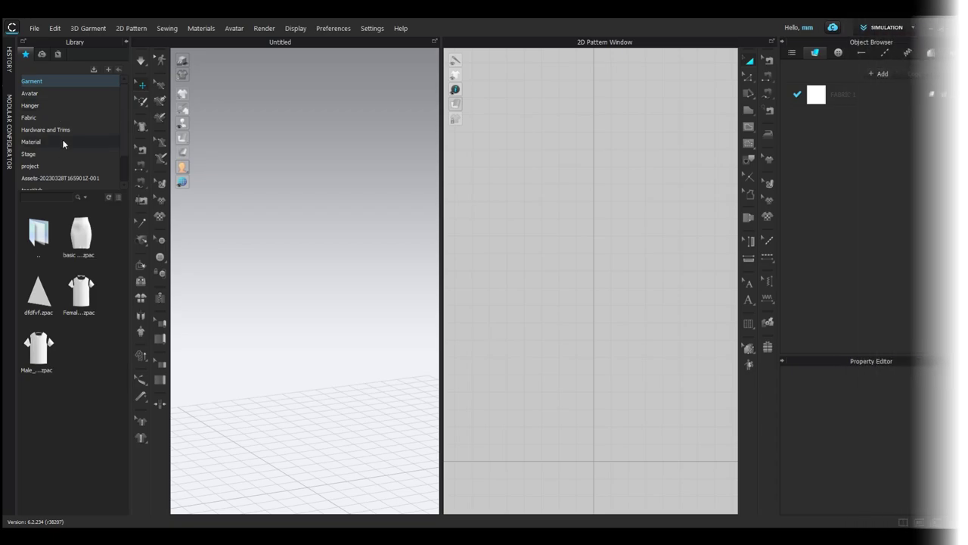
# Load the GATHER SKIRT .zprj file from the library's CLO PROJECT folder.
pyautogui.scroll(-1, 63, 141)
pyautogui.click(61, 177)
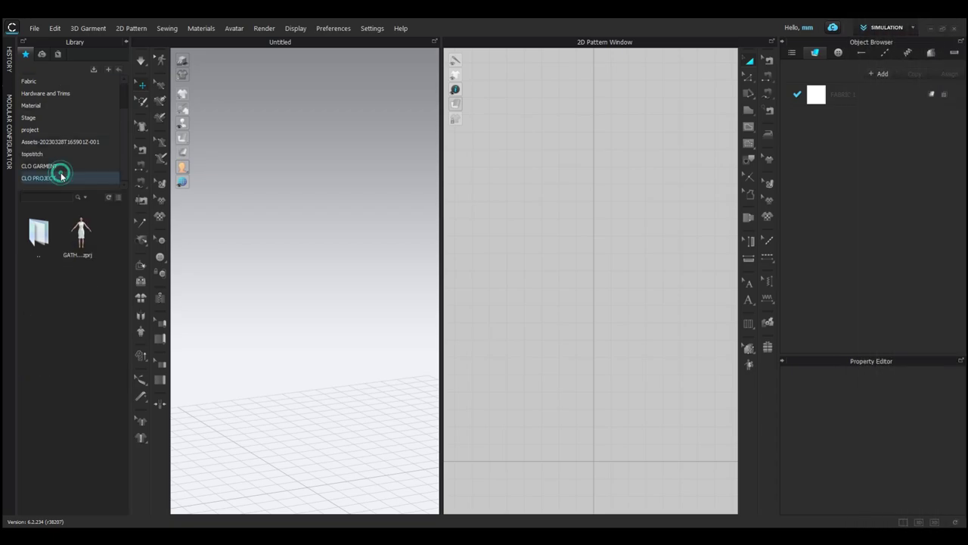
pyautogui.doubleClick(87, 226)
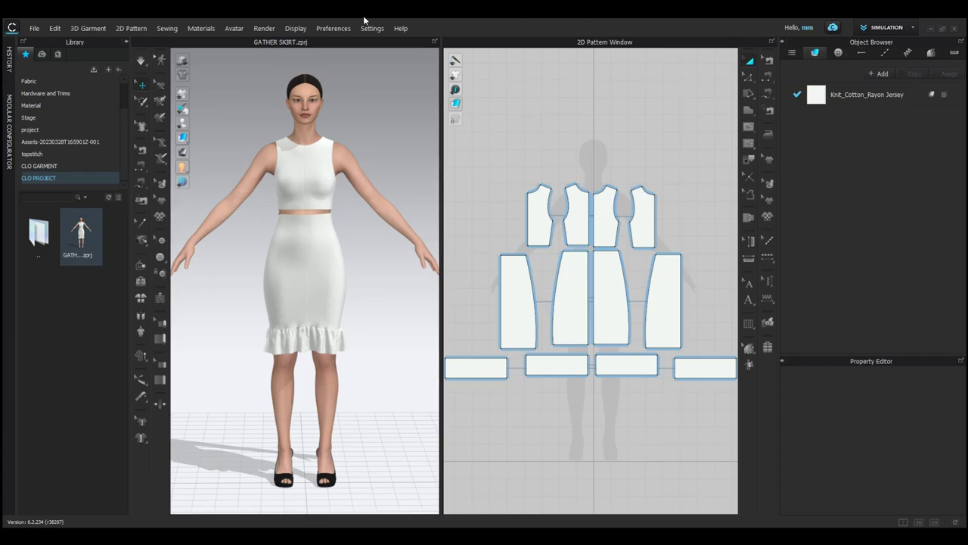
# Reset the workspace to the default window layout.
pyautogui.click(297, 30)
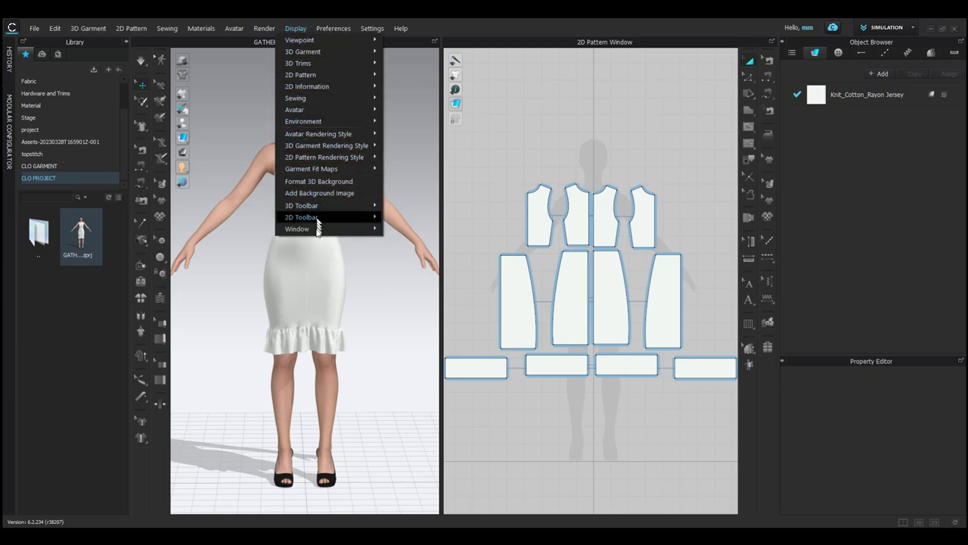
pyautogui.moveTo(298, 229)
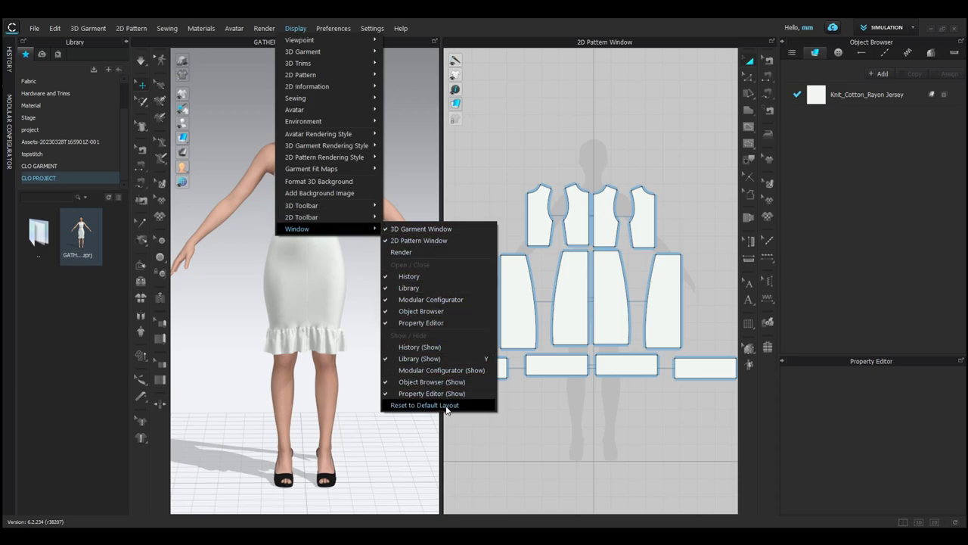
pyautogui.click(446, 407)
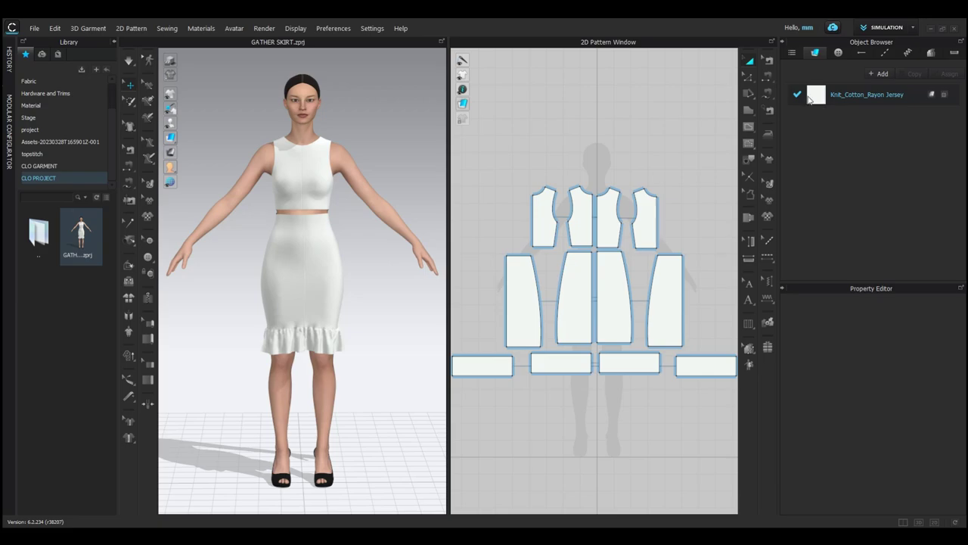
# Set the Knit_Cotton_Rayon Jersey fabric colour to red.
pyautogui.click(817, 101)
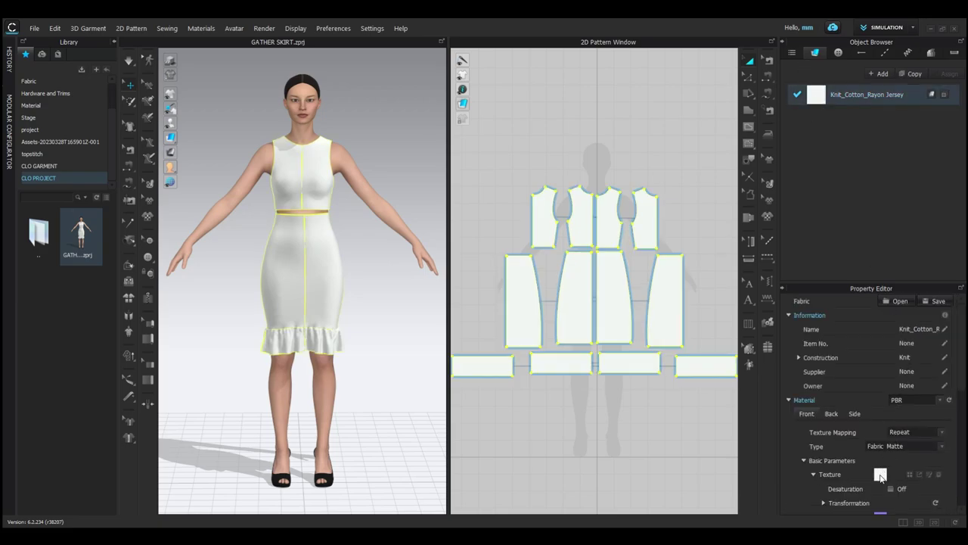
pyautogui.scroll(-2, 878, 467)
pyautogui.scroll(-2, 878, 463)
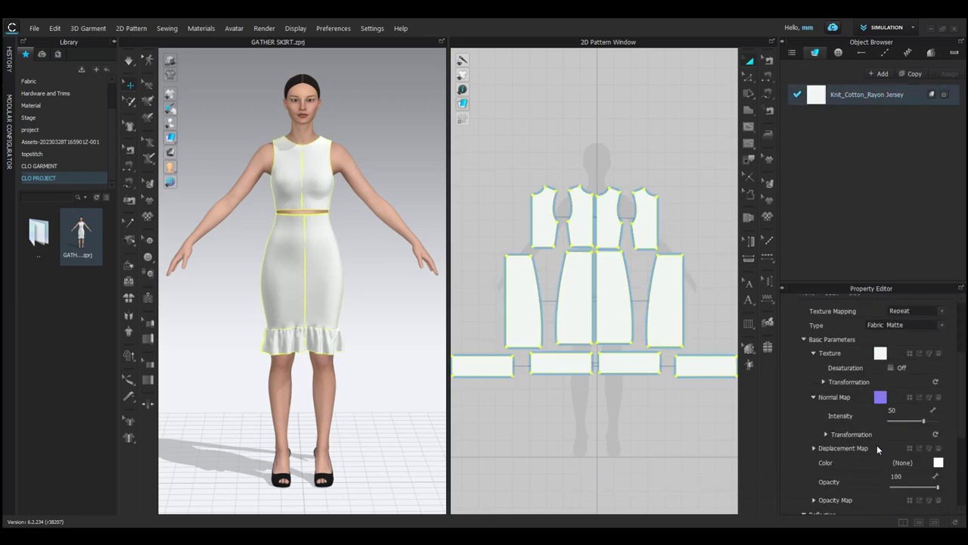
pyautogui.click(938, 462)
pyautogui.click(411, 126)
pyautogui.click(453, 394)
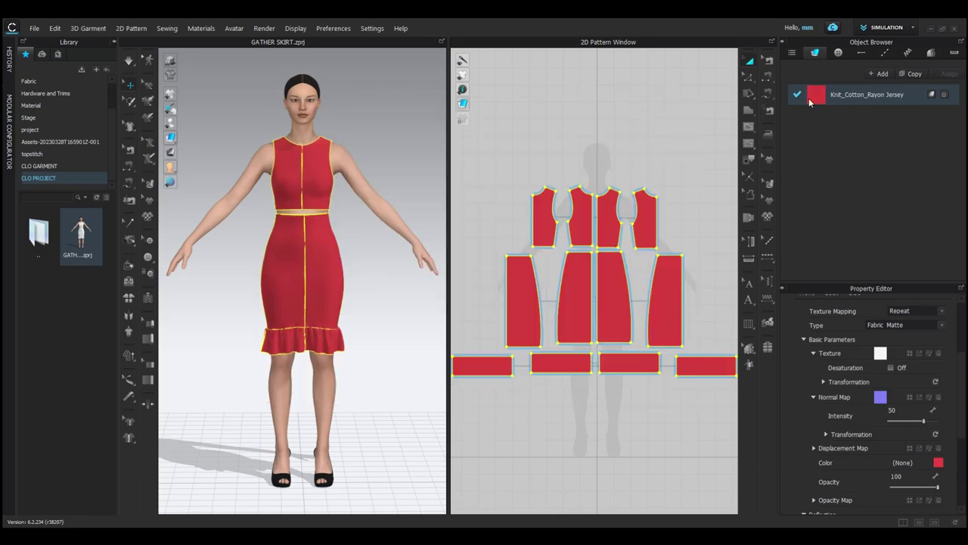
pyautogui.click(526, 155)
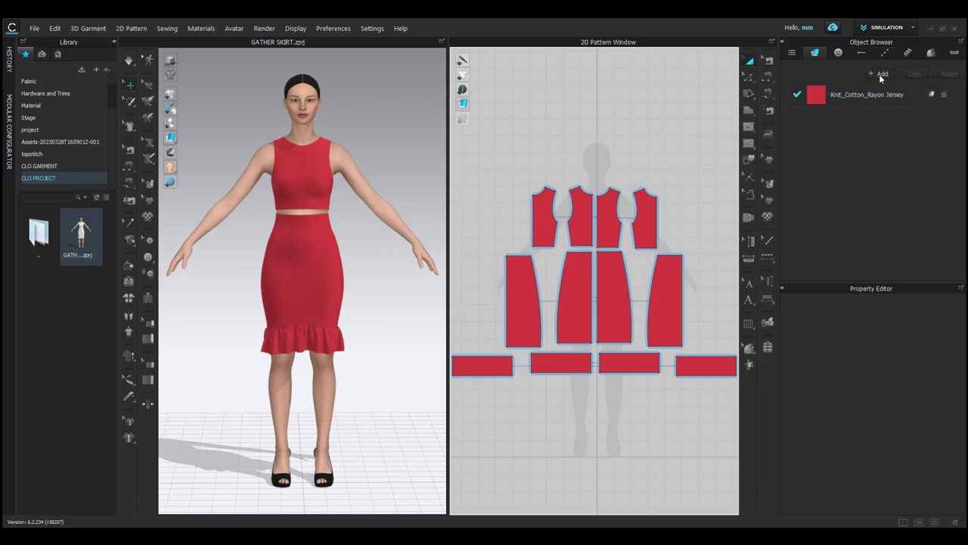
# Add three new fabrics and rename them TOP FABRIC, SKIRT FABRIC and GATHER FABRIC.
pyautogui.click(879, 76)
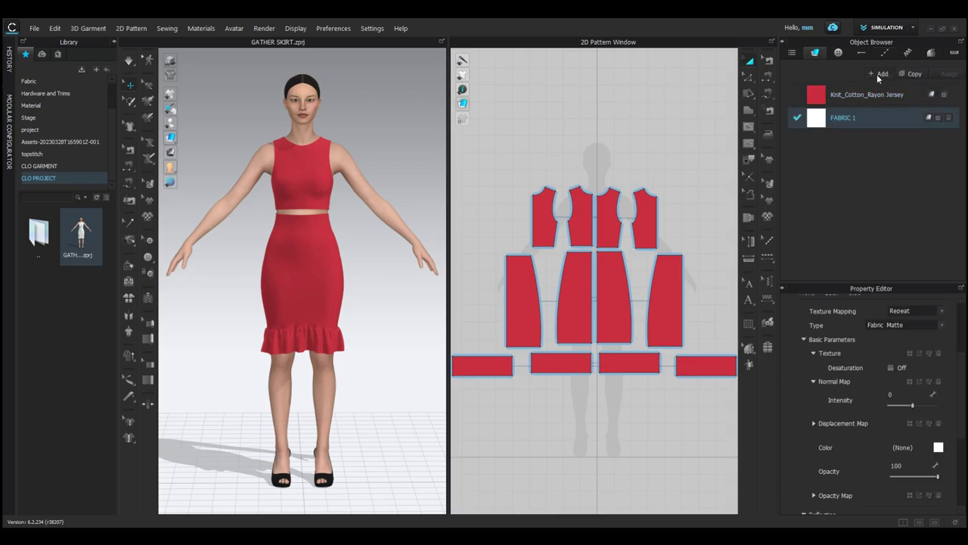
pyautogui.click(874, 75)
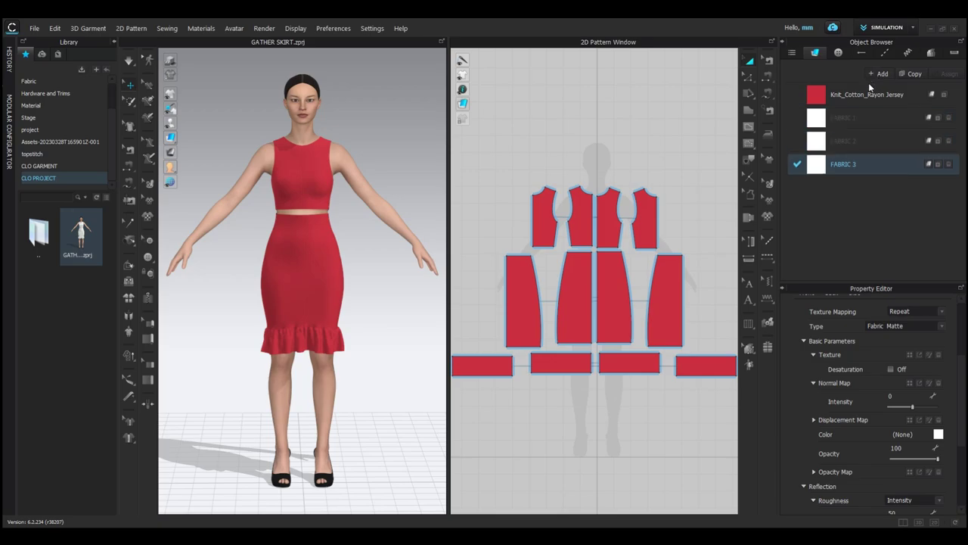
pyautogui.doubleClick(841, 119)
pyautogui.press('BackSpace')
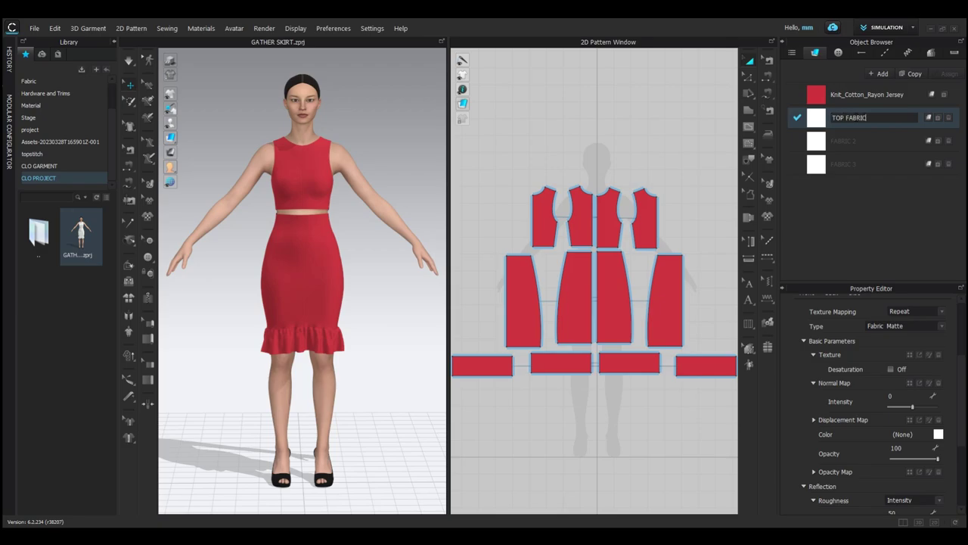
pyautogui.press('Tab')
pyautogui.write('SKI')
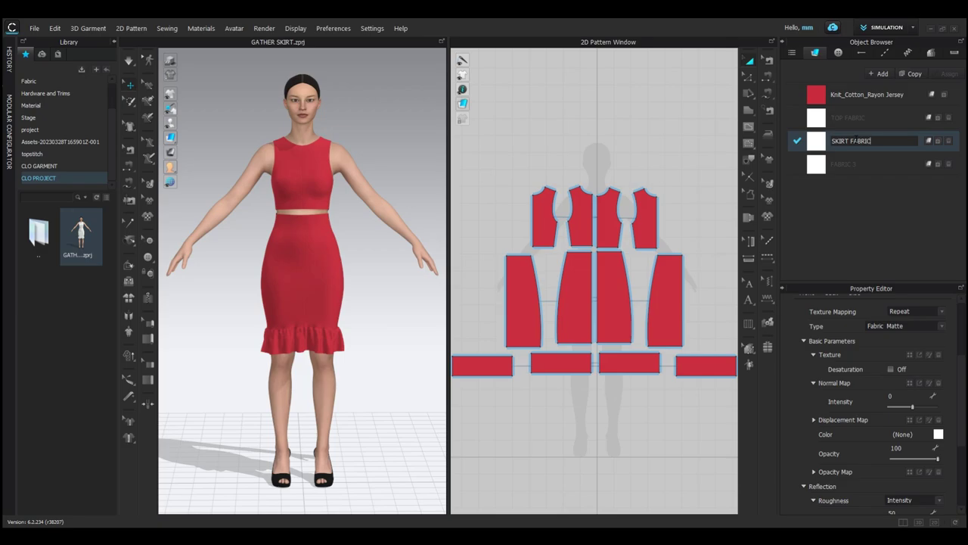
pyautogui.press('Tab')
pyautogui.write('GATH')
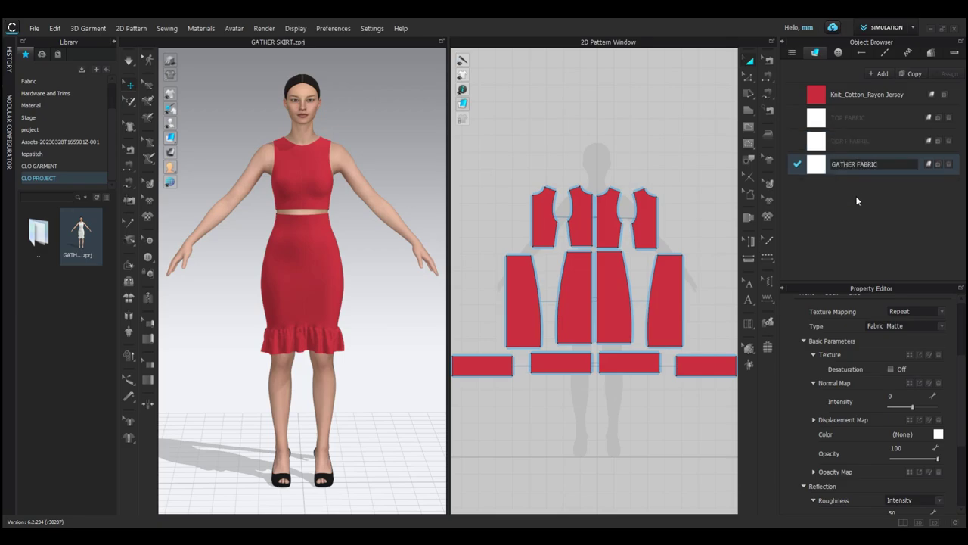
pyautogui.press('Tab')
pyautogui.press('Return')
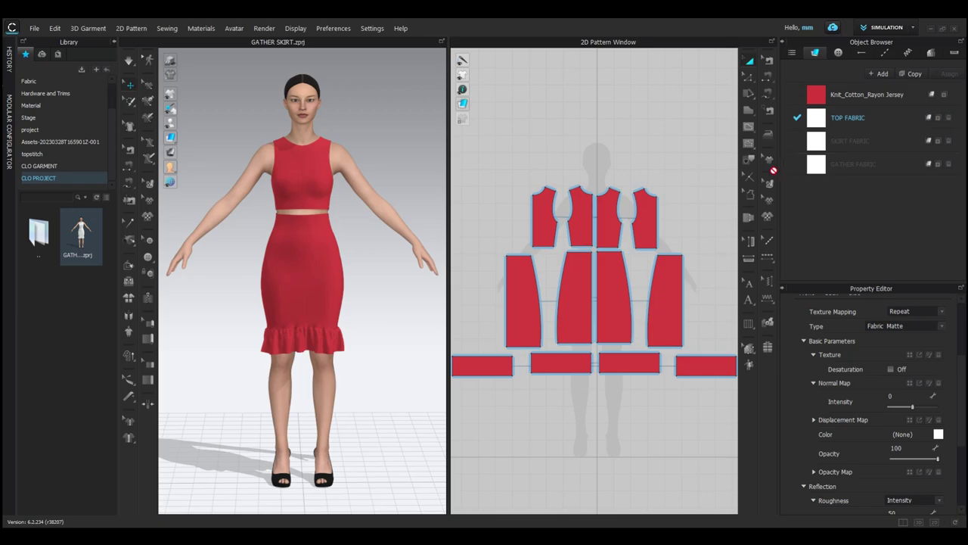
# Apply TOP FABRIC to the four bodice pattern pieces.
pyautogui.click(638, 231)
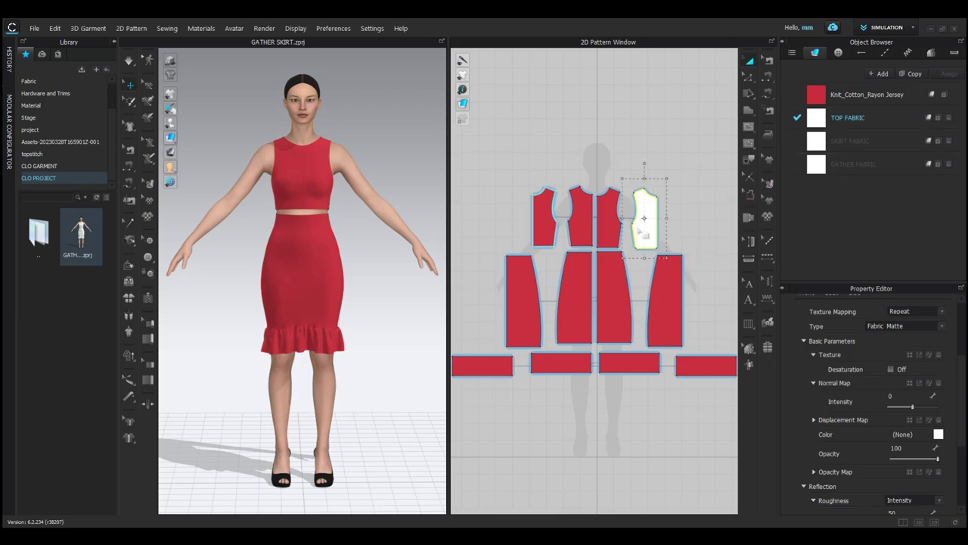
pyautogui.click(583, 216)
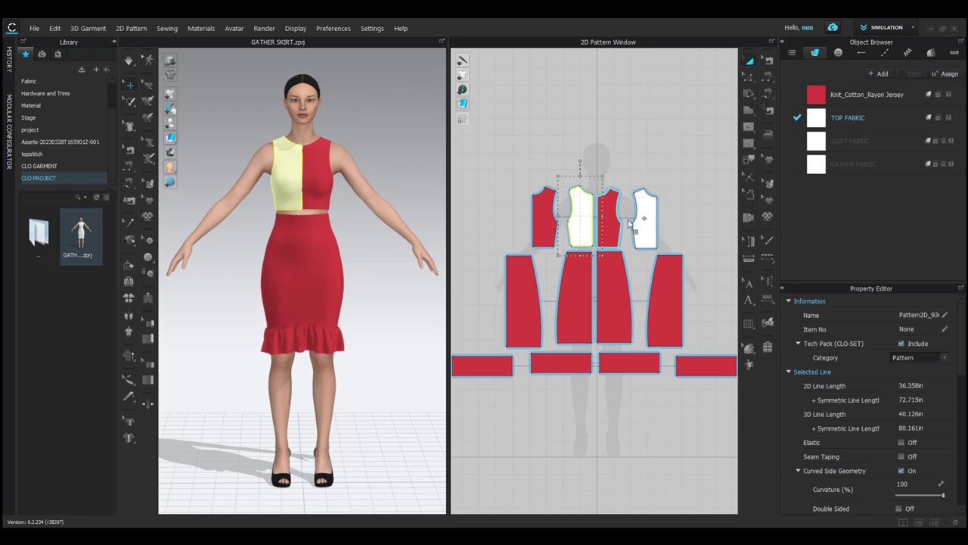
pyautogui.click(617, 233)
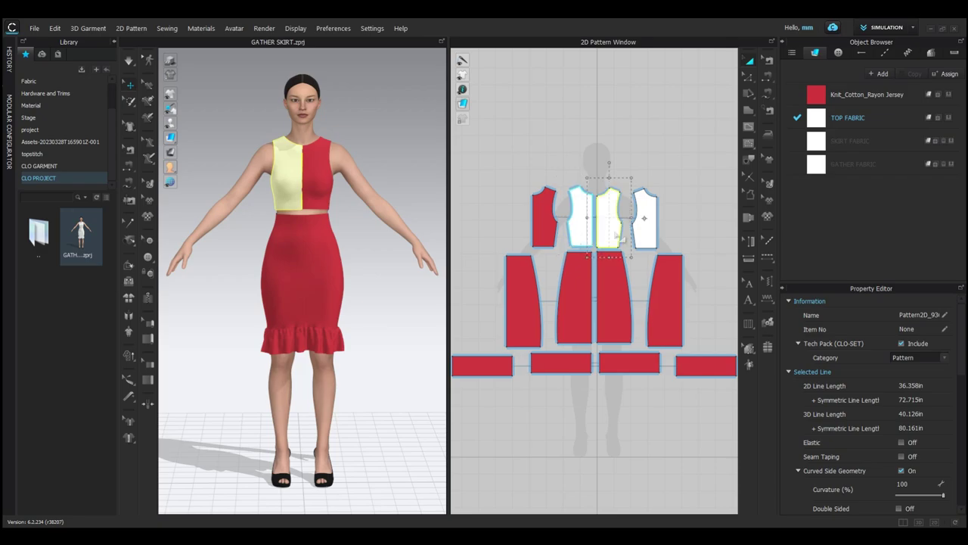
pyautogui.click(545, 213)
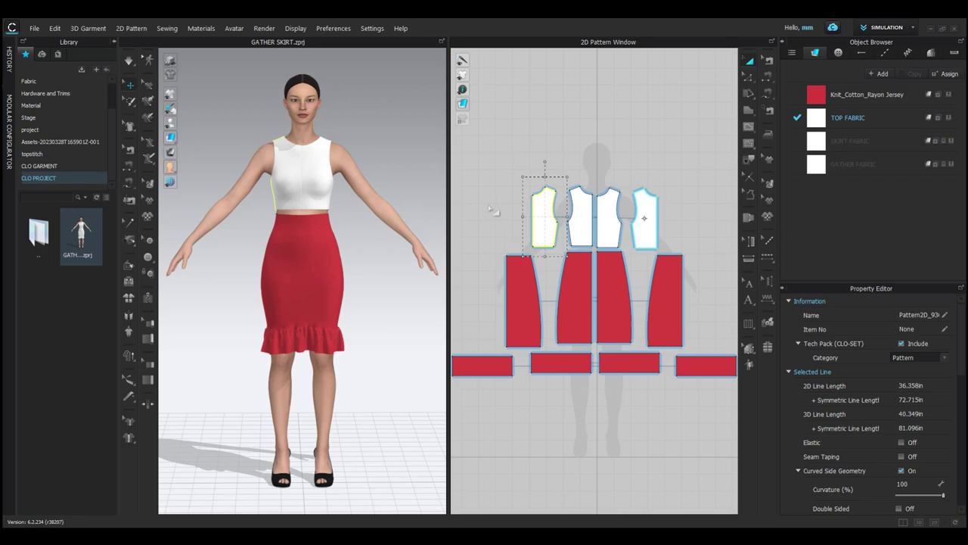
pyautogui.click(815, 121)
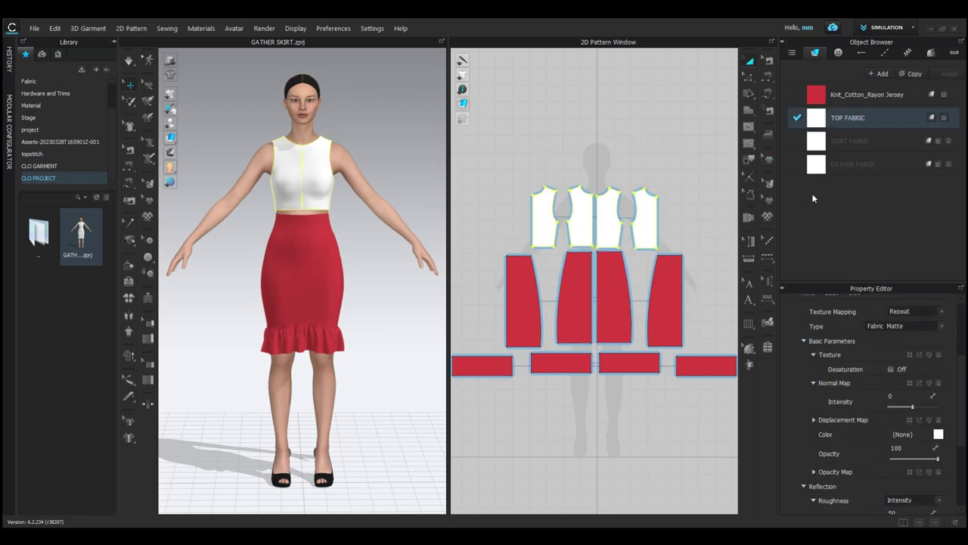
# Apply SKIRT FABRIC to the skirt panels.
pyautogui.click(816, 142)
pyautogui.moveTo(809, 162); pyautogui.dragTo(570, 304)
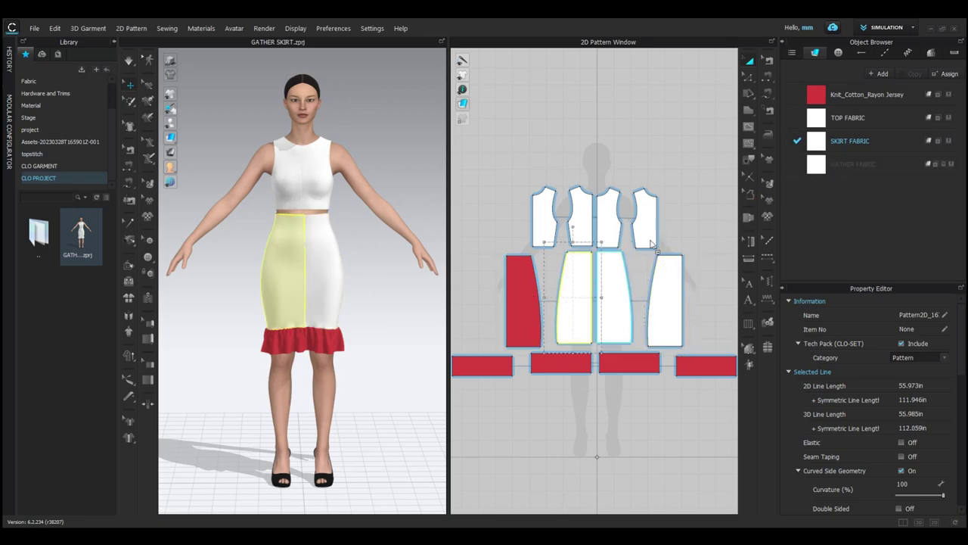
pyautogui.moveTo(571, 306); pyautogui.dragTo(529, 309)
# Apply GATHER FABRIC to the four hem ruffle pieces.
pyautogui.moveTo(727, 381); pyautogui.dragTo(726, 381)
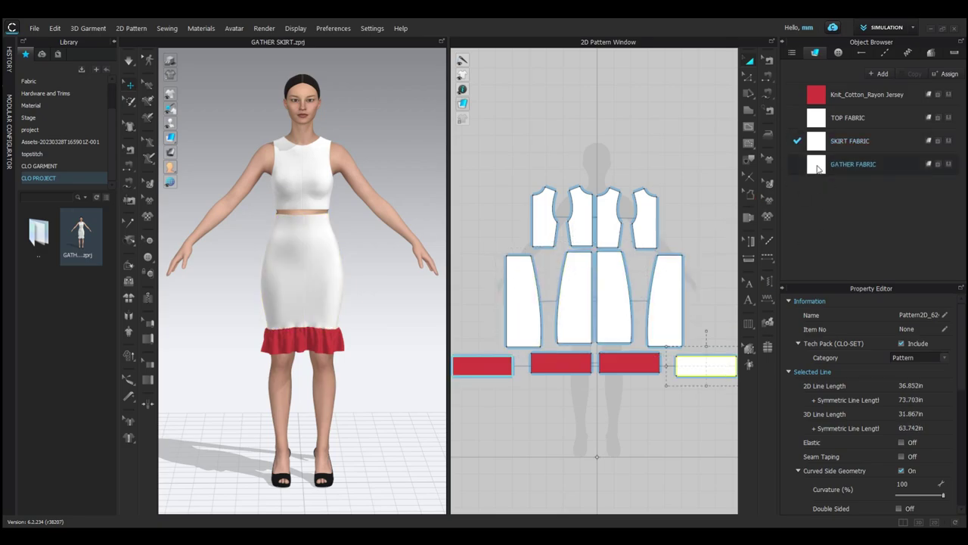
pyautogui.moveTo(853, 164); pyautogui.dragTo(643, 356)
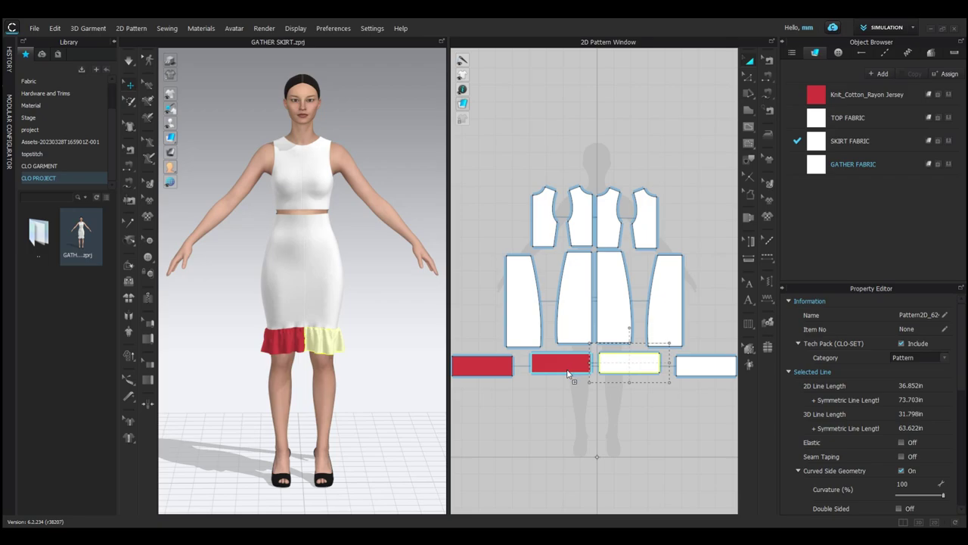
pyautogui.moveTo(595, 374); pyautogui.dragTo(572, 375)
pyautogui.moveTo(820, 166); pyautogui.dragTo(496, 365)
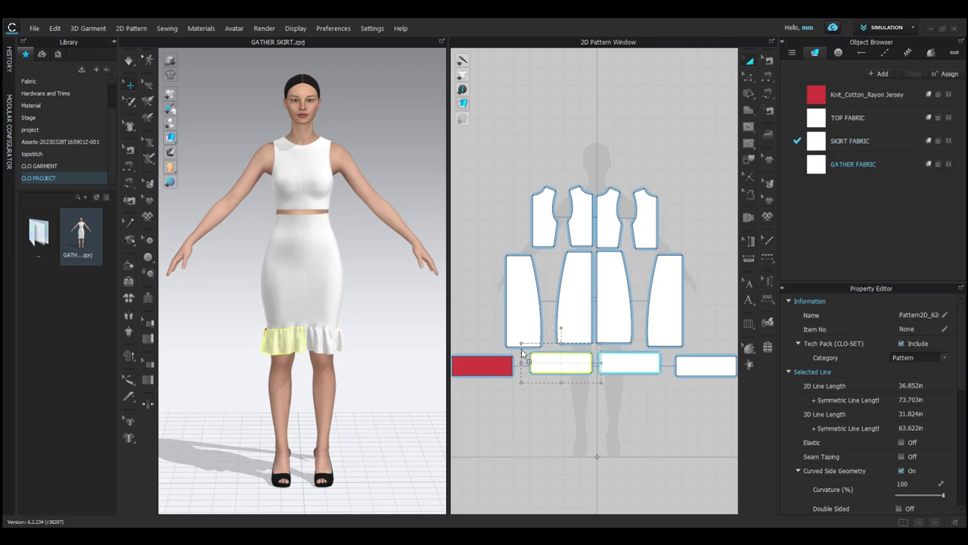
pyautogui.click(814, 150)
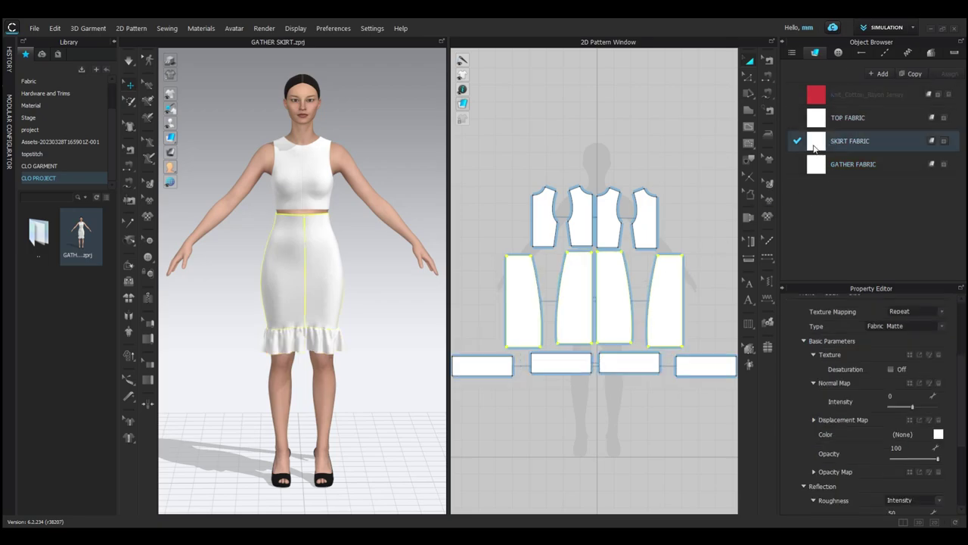
# Set TOP FABRIC's colour to a medium blue.
pyautogui.click(813, 140)
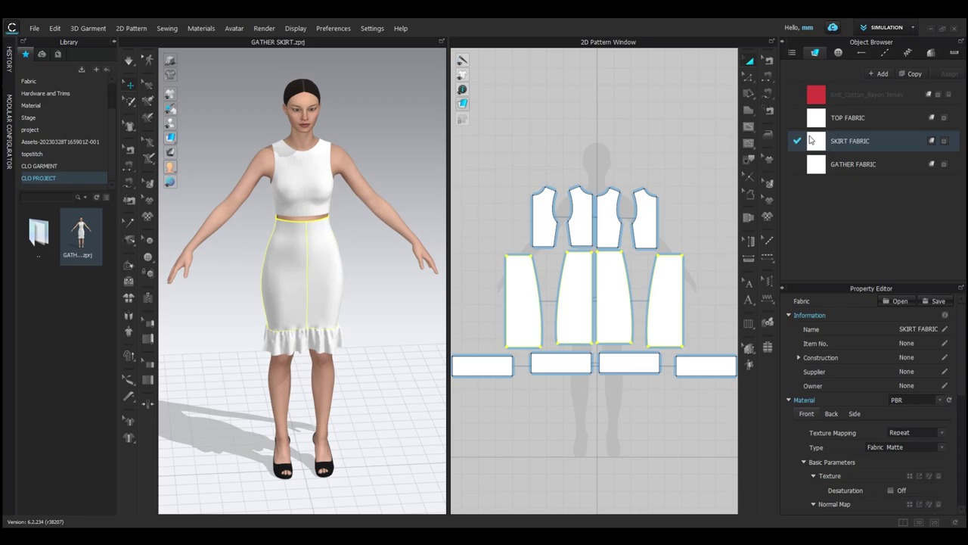
pyautogui.click(816, 119)
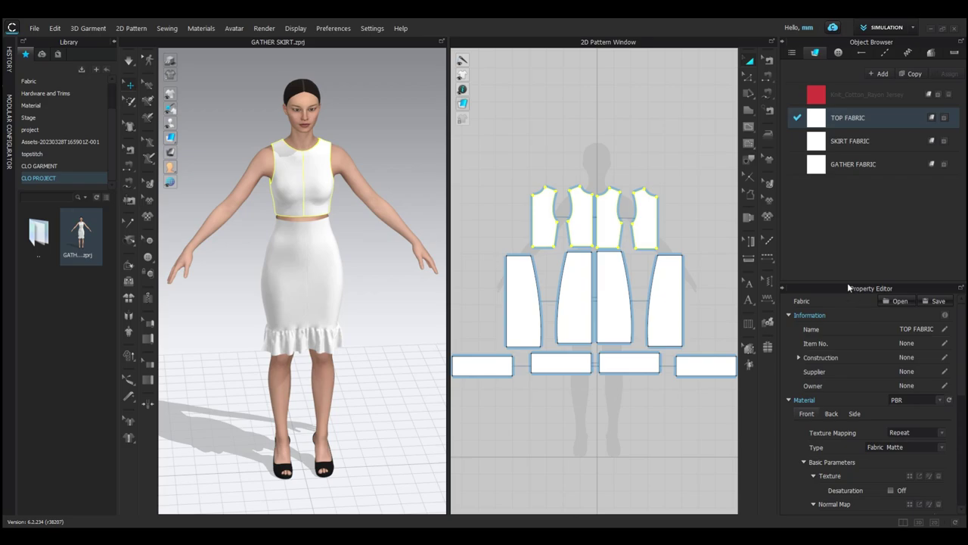
pyautogui.scroll(-1, 854, 381)
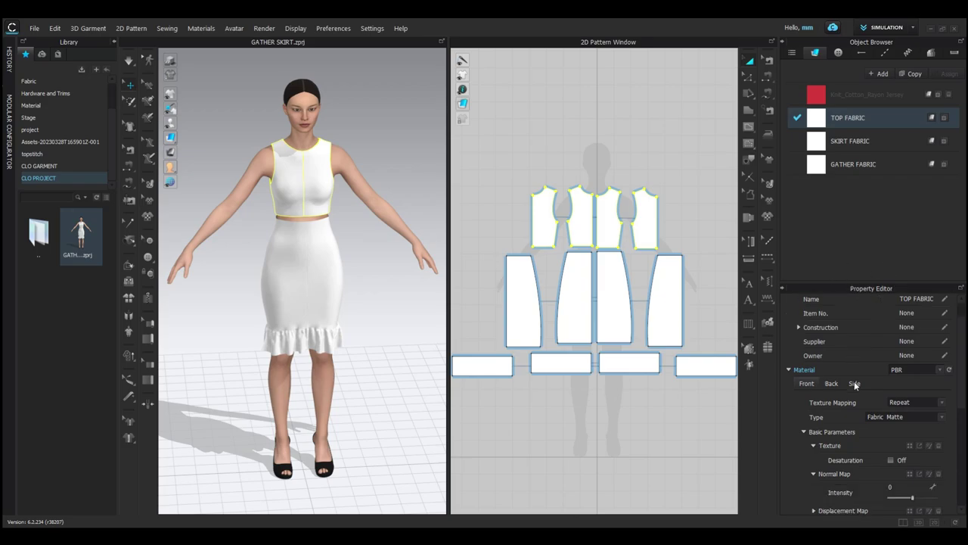
pyautogui.scroll(-1, 854, 381)
pyautogui.scroll(-2, 854, 381)
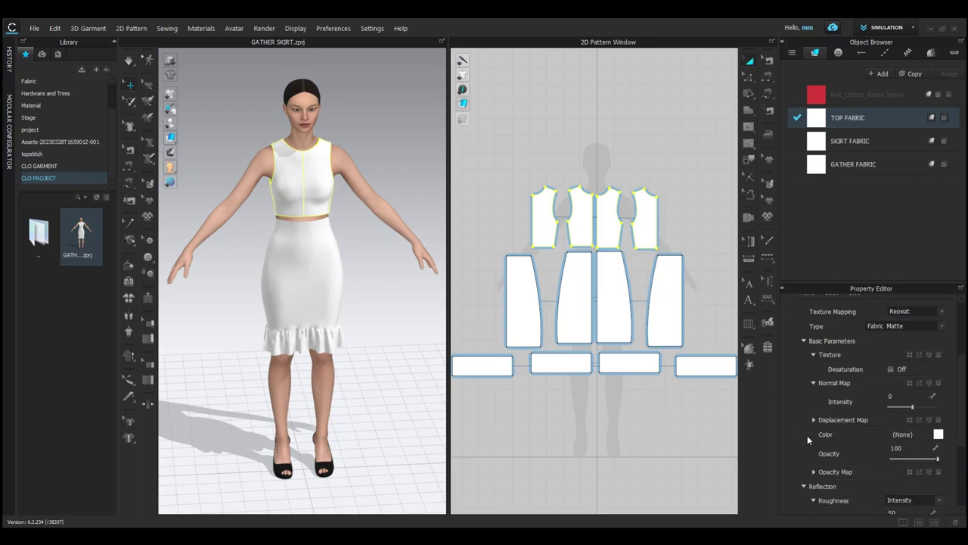
pyautogui.click(939, 435)
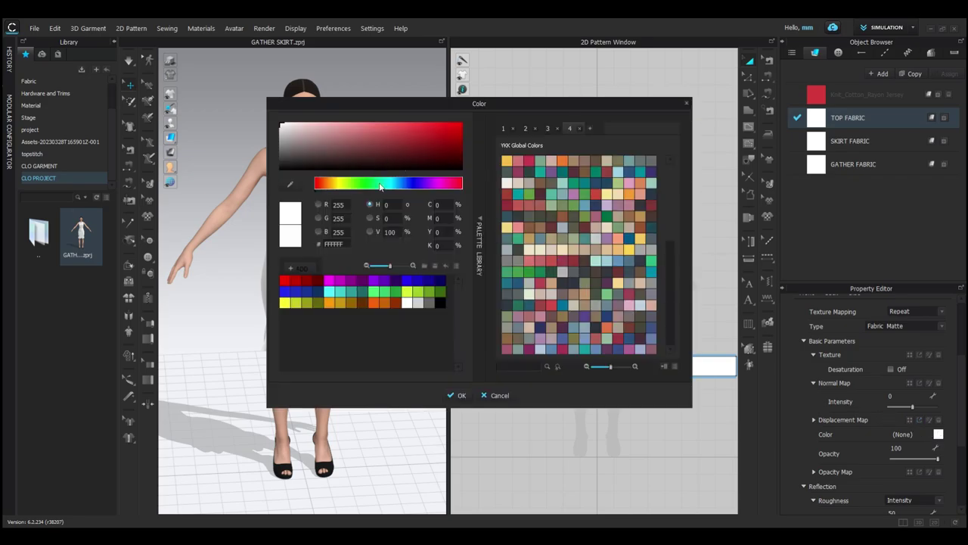
pyautogui.moveTo(381, 186); pyautogui.dragTo(408, 183)
pyautogui.click(400, 140)
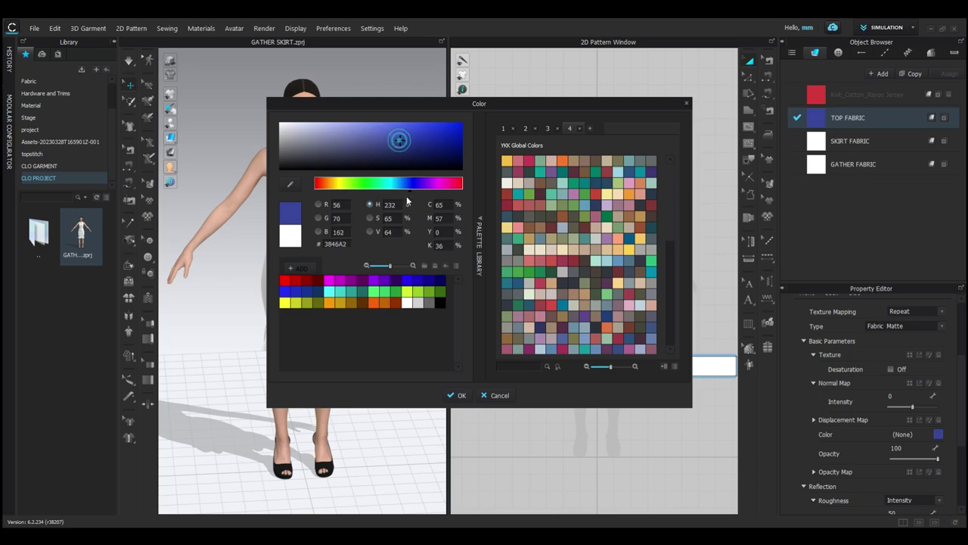
pyautogui.click(459, 395)
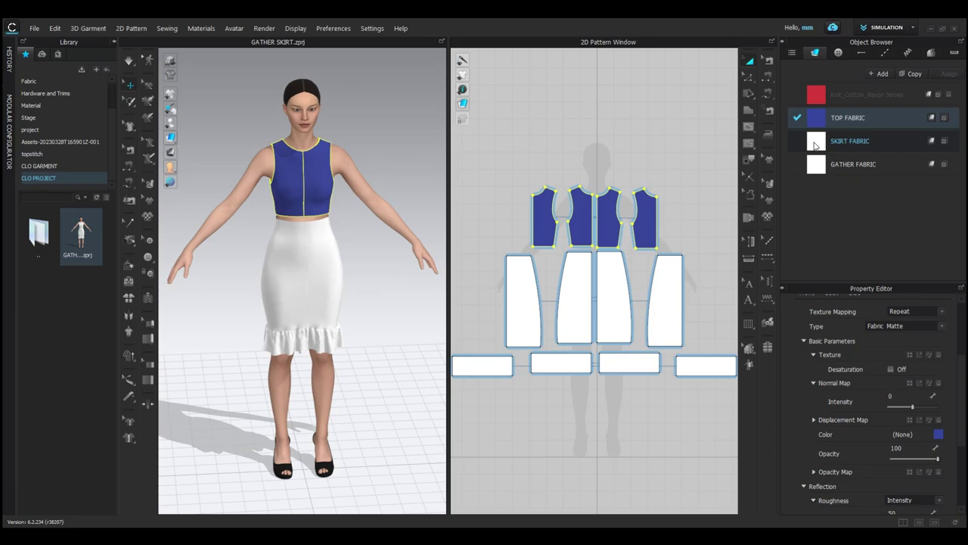
# Set SKIRT FABRIC's colour to a medium teal.
pyautogui.click(814, 145)
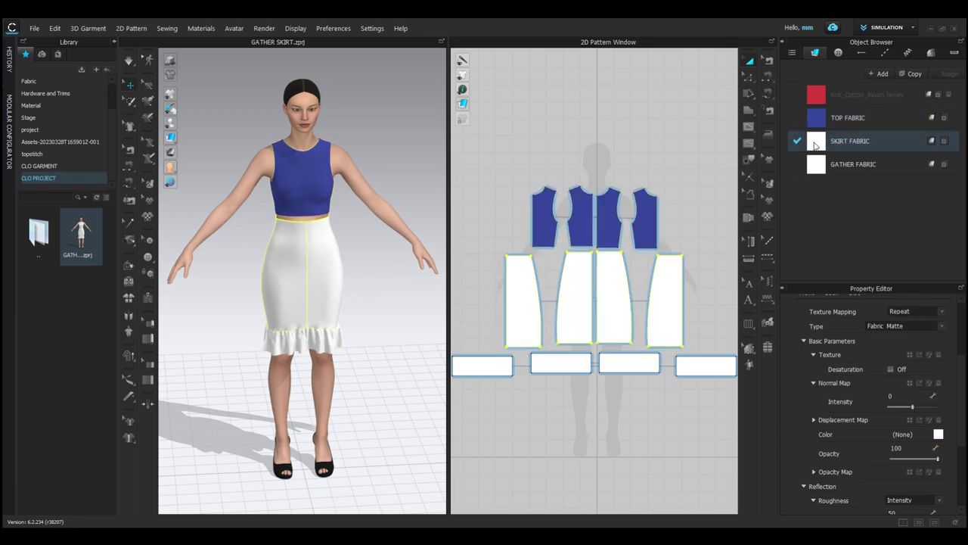
pyautogui.click(938, 436)
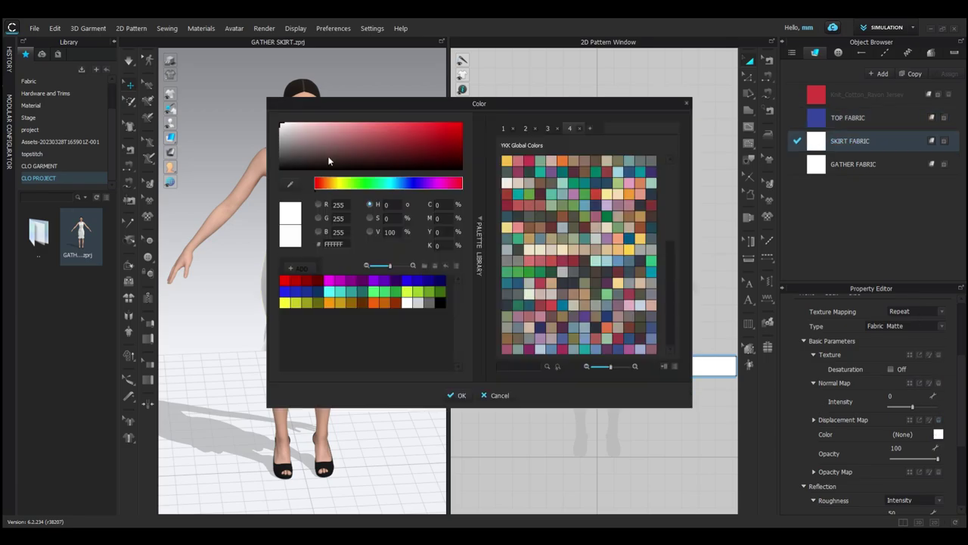
pyautogui.click(387, 184)
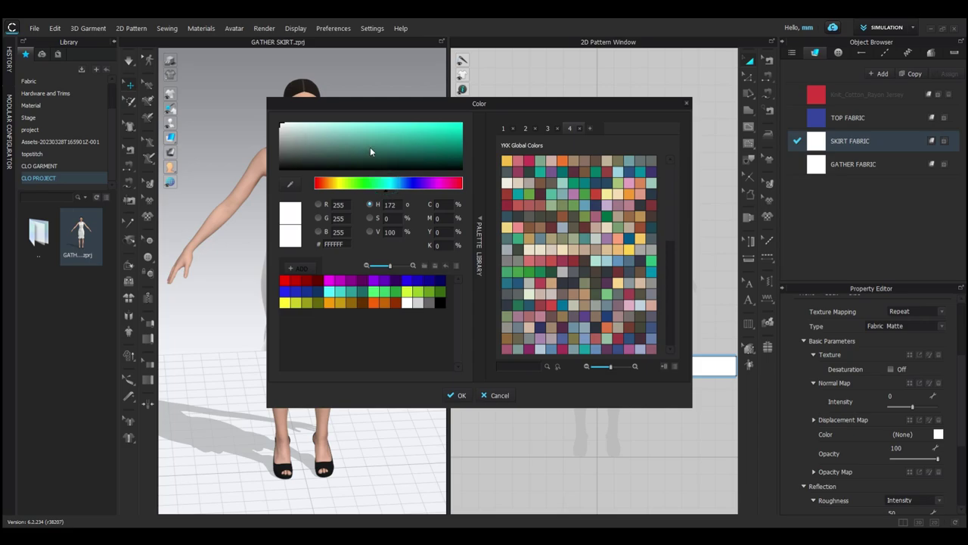
pyautogui.click(382, 140)
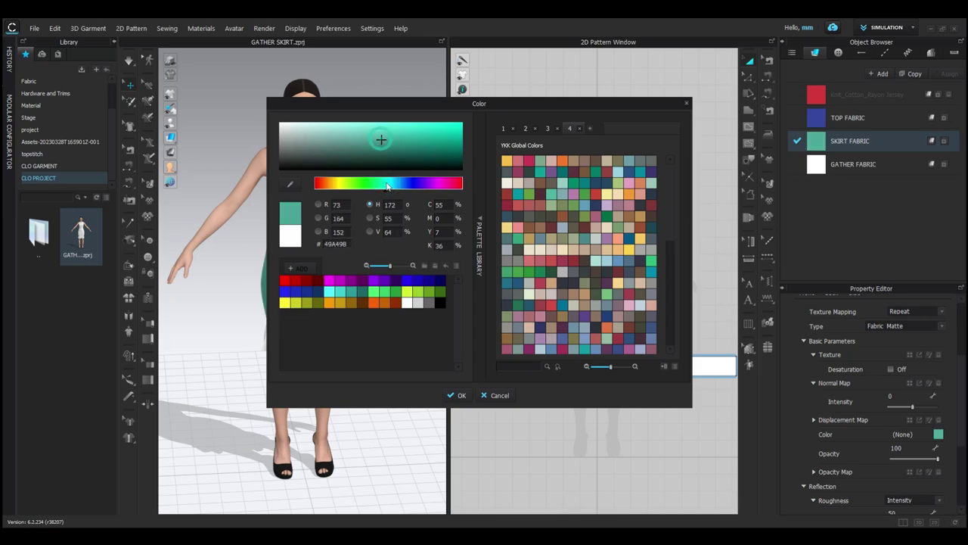
pyautogui.click(457, 394)
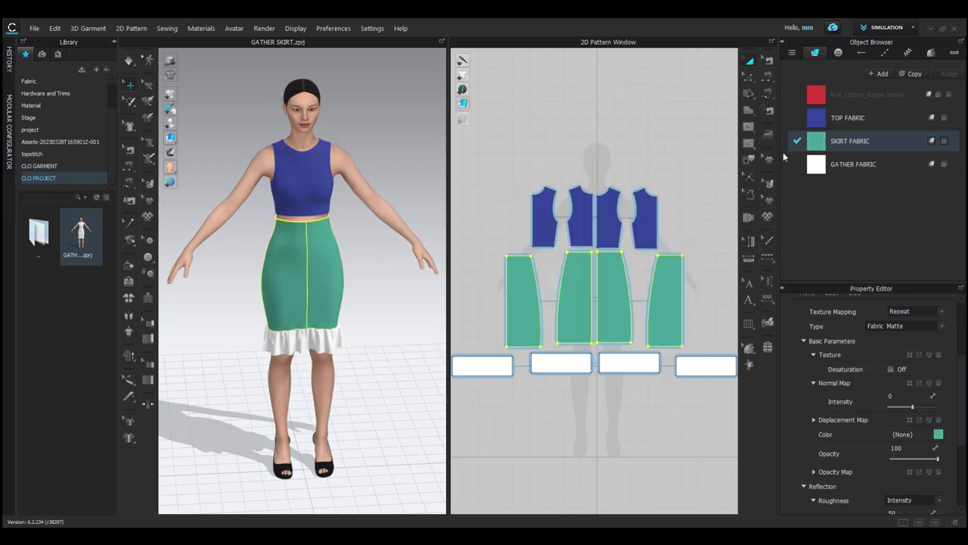
# Give GATHER FABRIC the same teal by eyedropping the skirt fabric's colour.
pyautogui.click(817, 167)
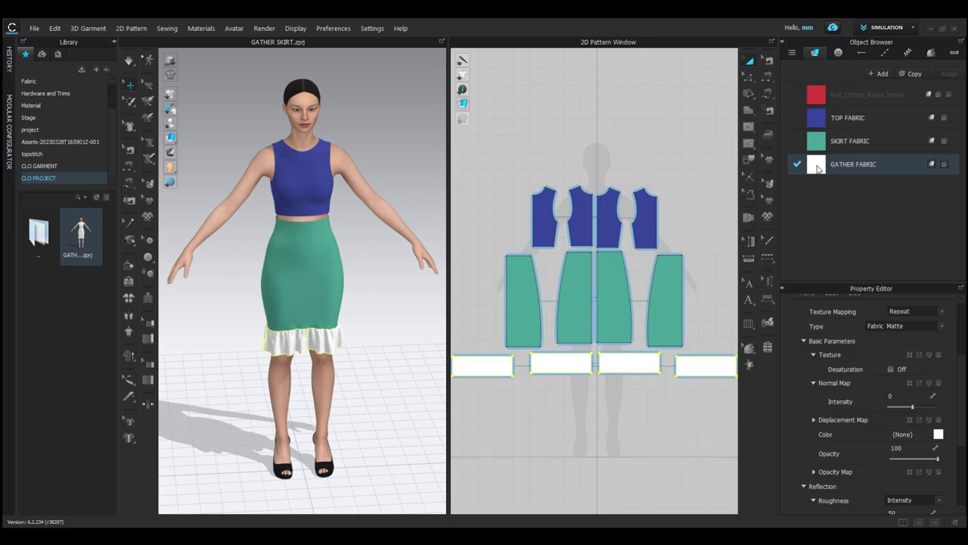
pyautogui.click(939, 435)
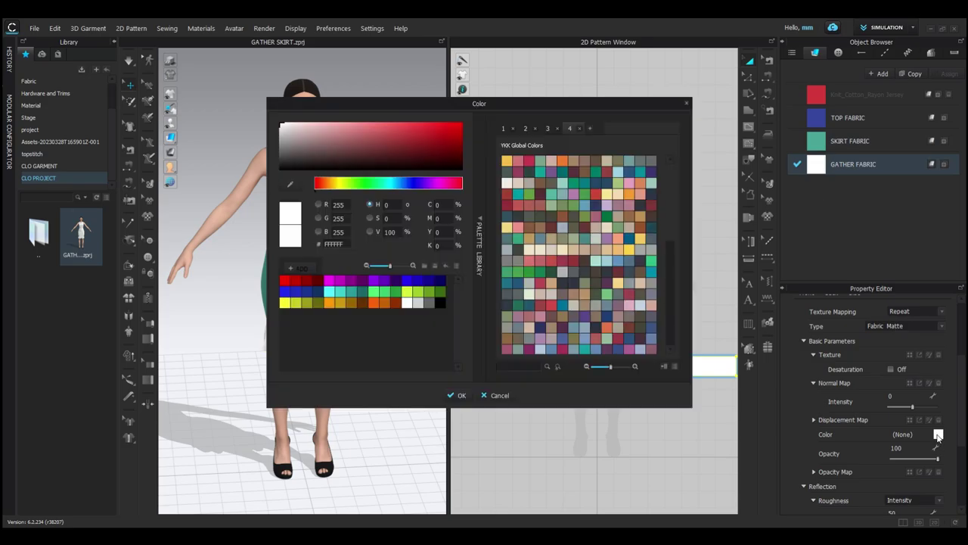
pyautogui.click(291, 185)
pyautogui.click(819, 139)
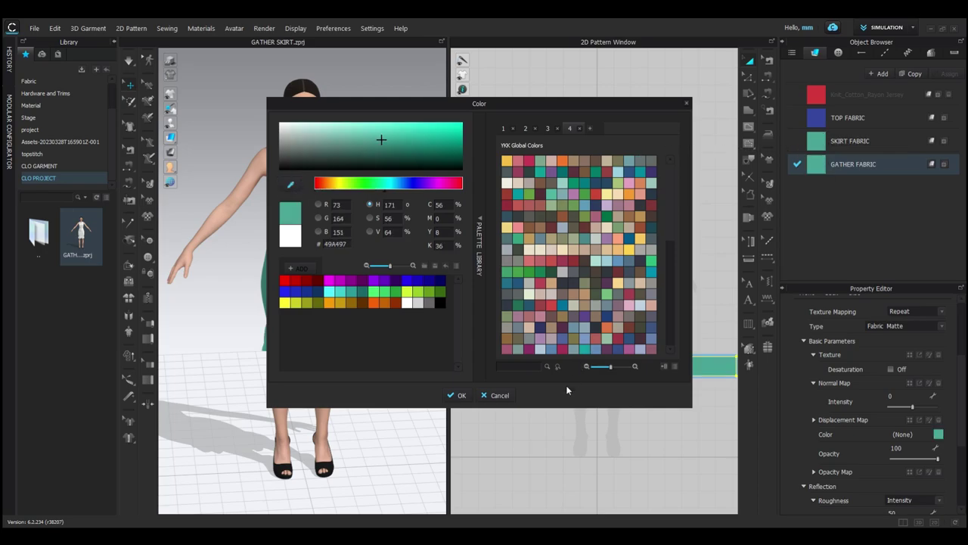
pyautogui.click(457, 395)
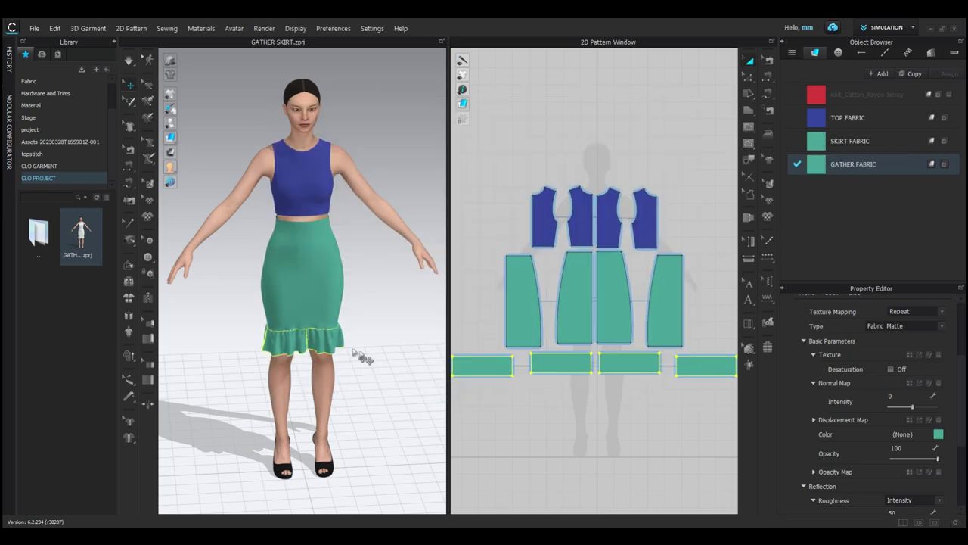
pyautogui.click(472, 411)
# Reset TOP FABRIC and SKIRT FABRIC colours to white.
pyautogui.moveTo(363, 324)
pyautogui.mouseDown(button='right')
pyautogui.moveTo(577, 259)
pyautogui.moveTo(287, 280)
pyautogui.mouseUp(button='right')
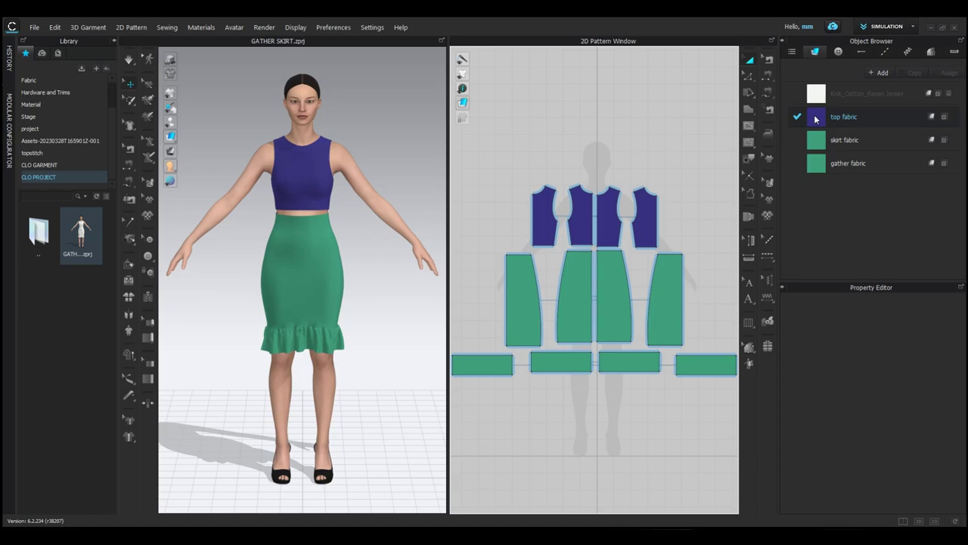
pyautogui.click(816, 118)
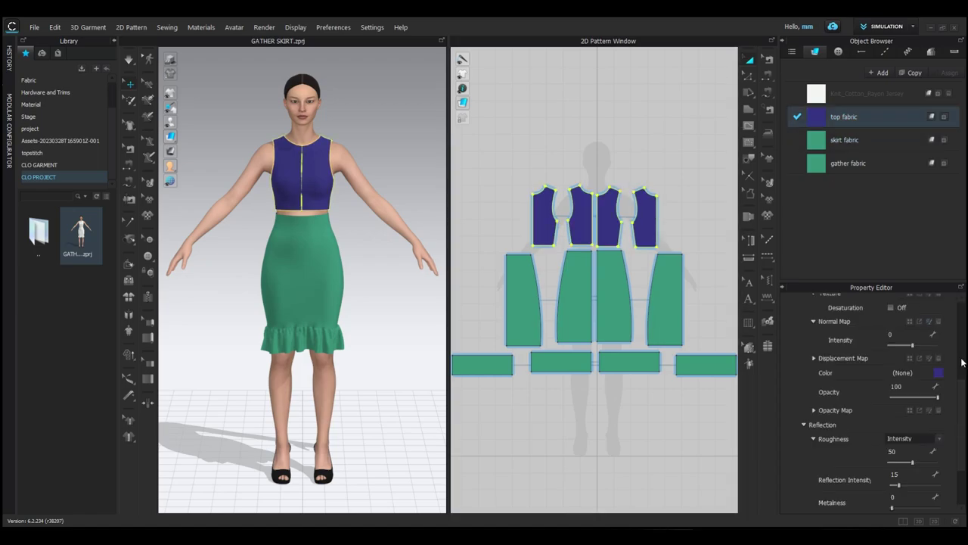
pyautogui.click(939, 373)
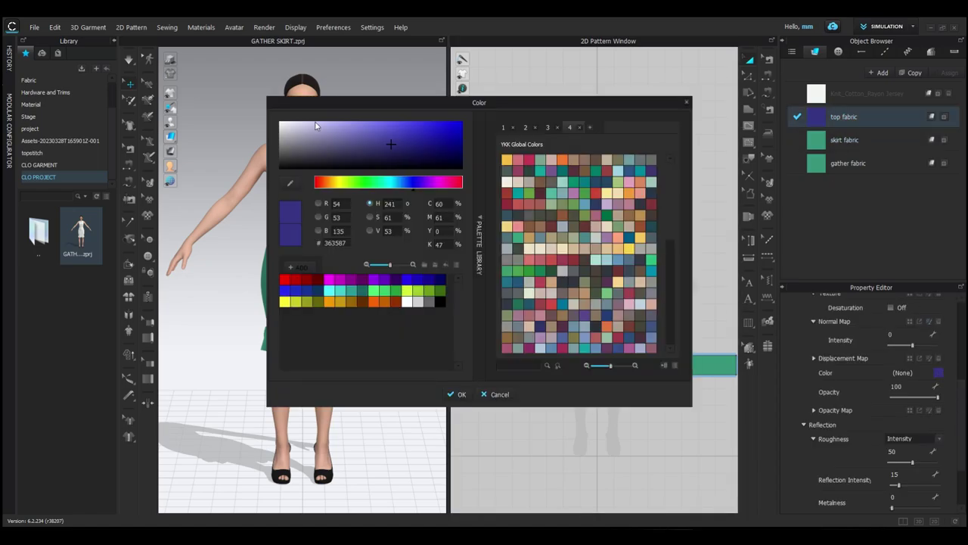
pyautogui.moveTo(317, 127); pyautogui.dragTo(242, 107)
pyautogui.click(457, 395)
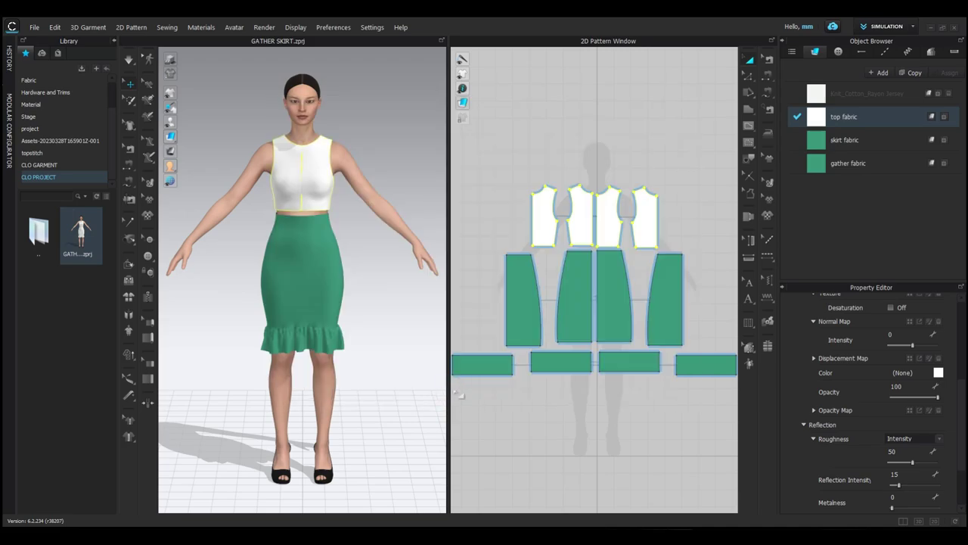
pyautogui.click(826, 143)
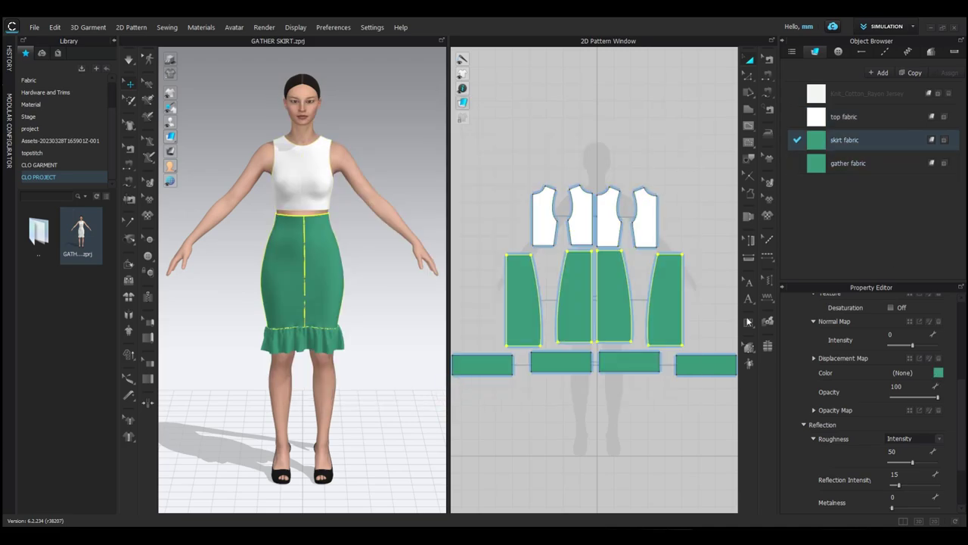
pyautogui.click(939, 373)
pyautogui.moveTo(333, 162); pyautogui.dragTo(279, 126)
pyautogui.click(457, 394)
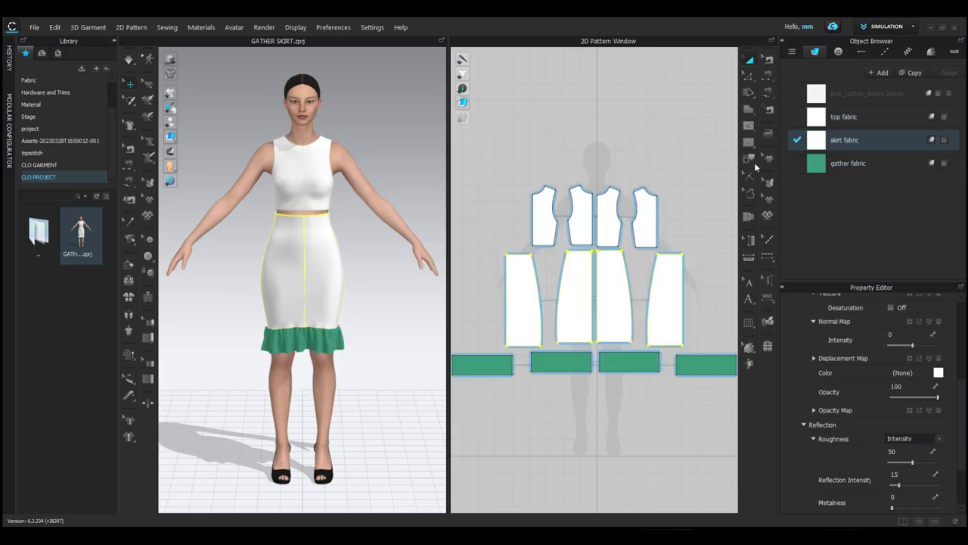
# Set GATHER FABRIC's colour to white.
pyautogui.click(840, 164)
pyautogui.click(939, 373)
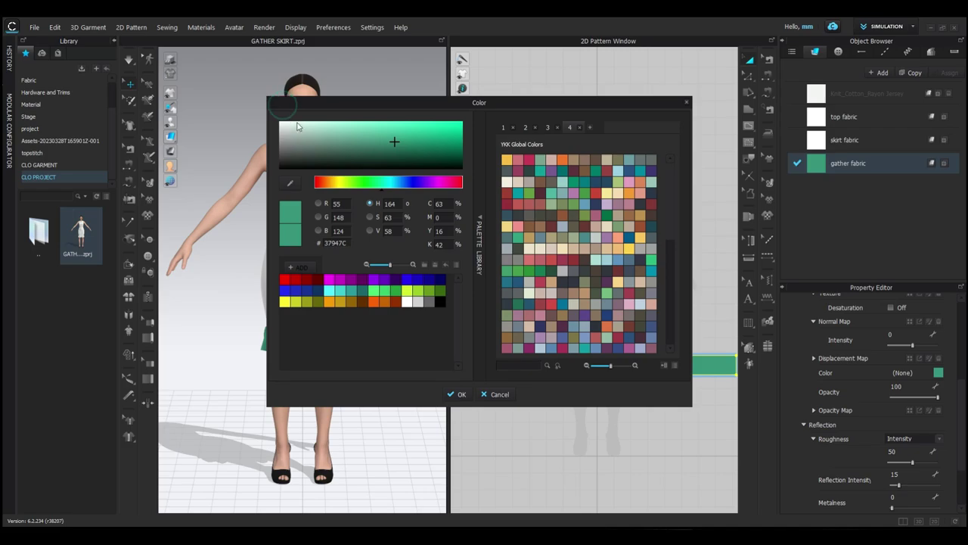
pyautogui.moveTo(297, 127); pyautogui.dragTo(242, 110)
pyautogui.click(461, 394)
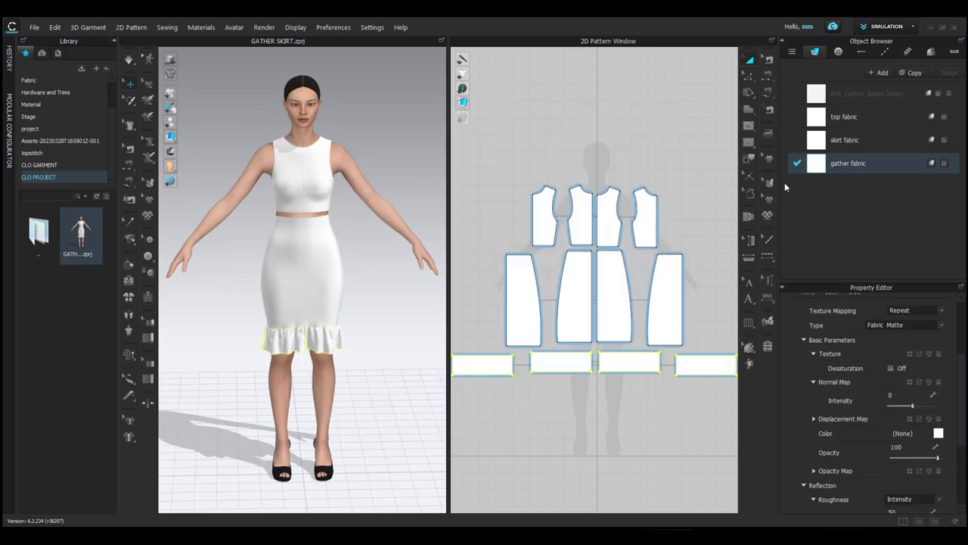
# Apply the leopard-print image from the Desktop as TOP FABRIC's texture.
pyautogui.click(817, 122)
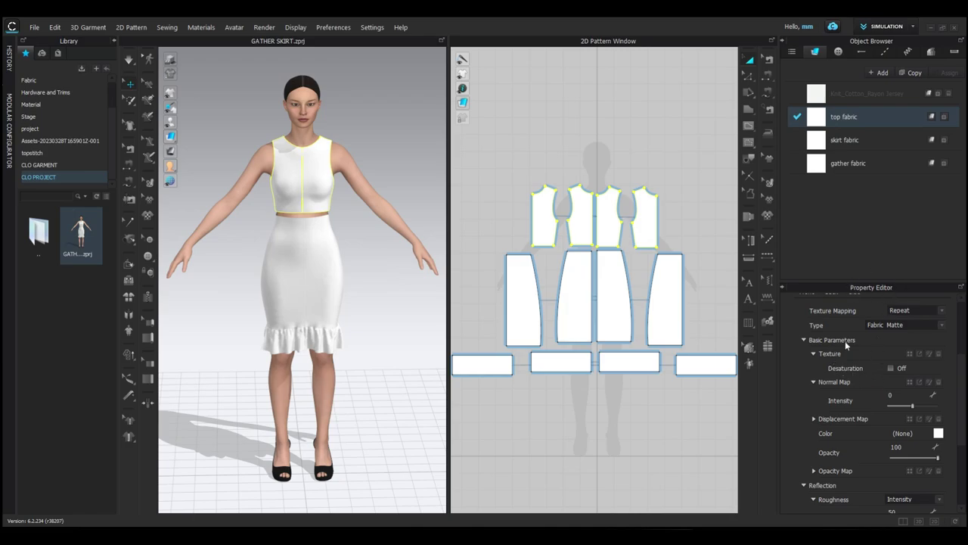
pyautogui.click(910, 353)
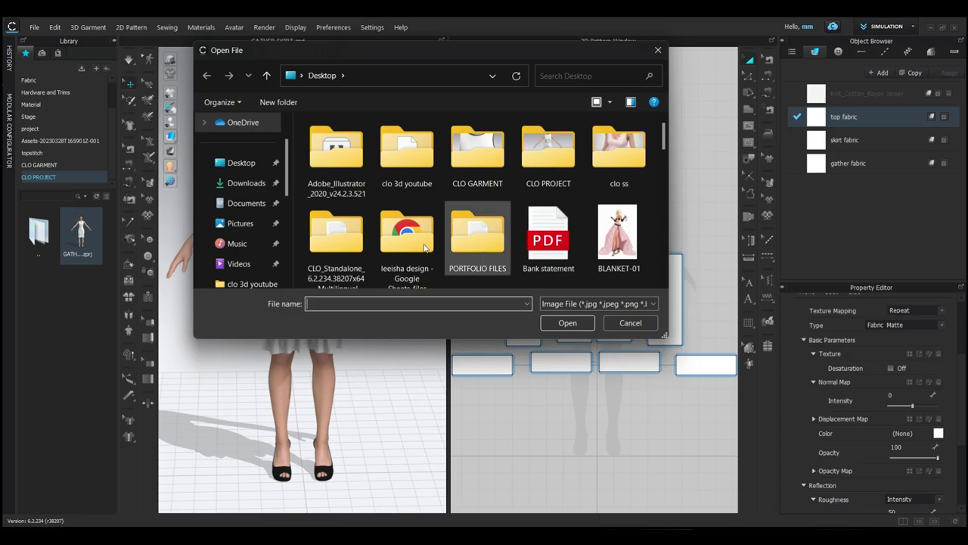
pyautogui.click(224, 164)
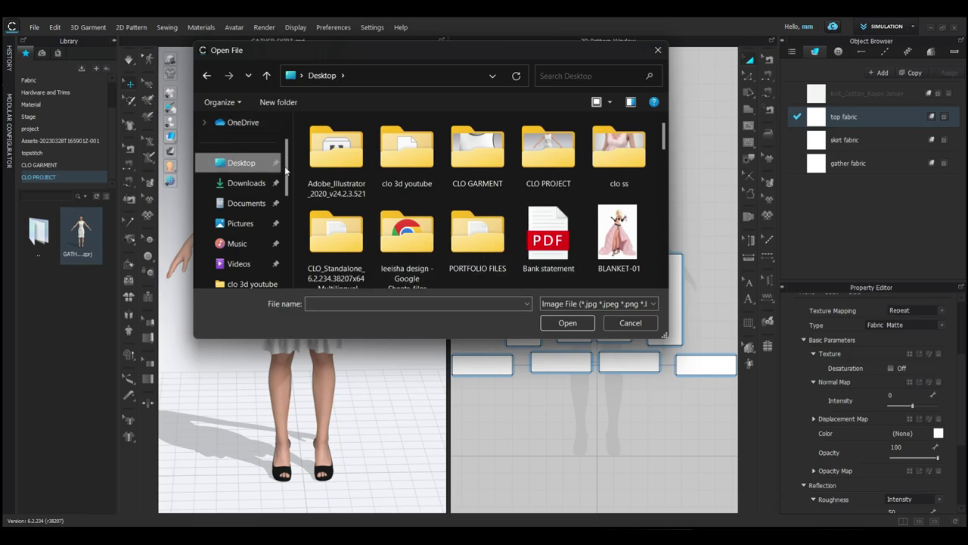
pyautogui.scroll(-2, 520, 196)
pyautogui.scroll(-2, 519, 196)
pyautogui.scroll(-2, 519, 196)
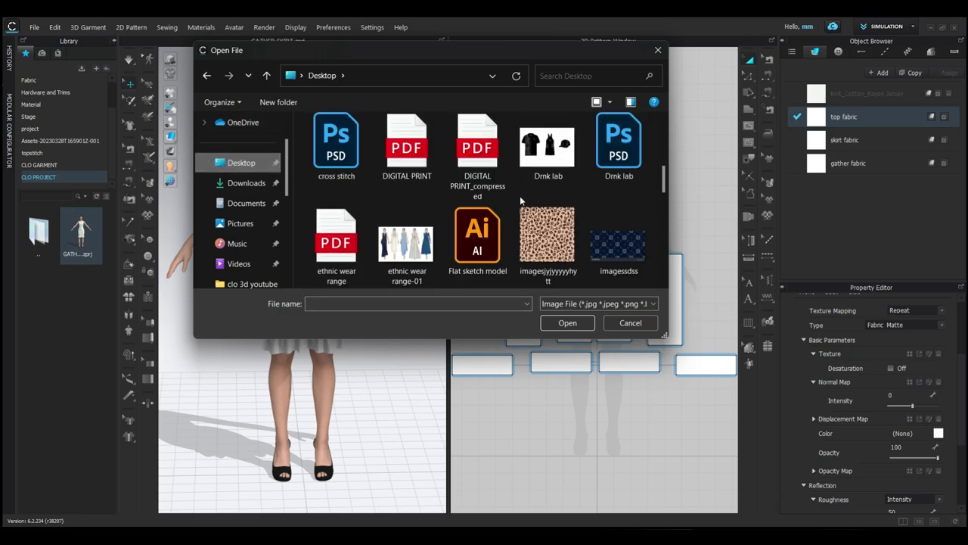
pyautogui.click(547, 235)
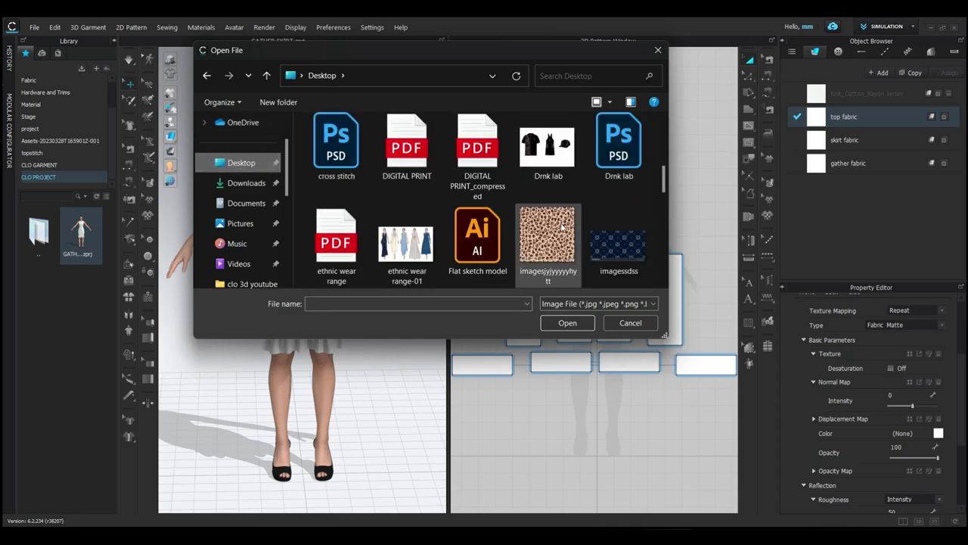
pyautogui.click(568, 322)
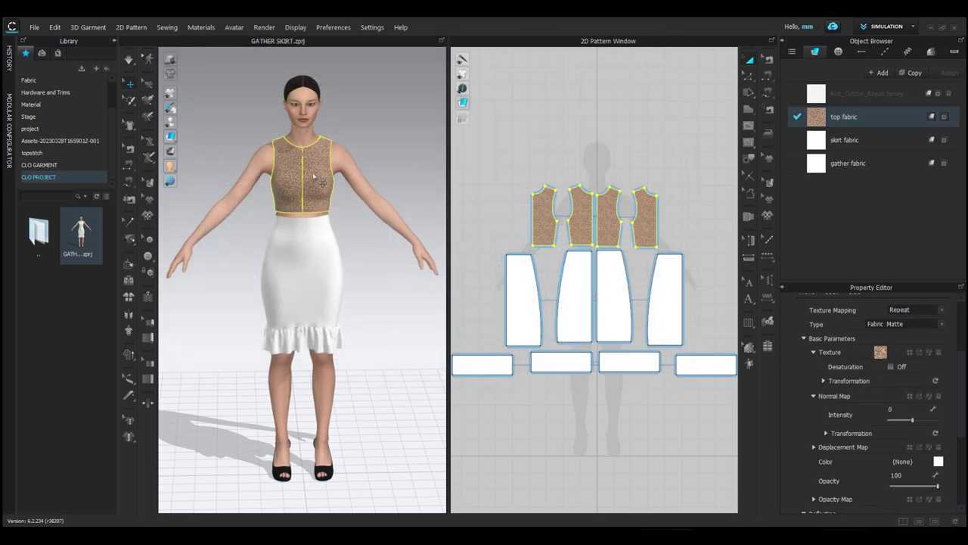
pyautogui.scroll(-1, 313, 172)
pyautogui.scroll(3, 313, 172)
pyautogui.scroll(2, 313, 173)
pyautogui.moveTo(314, 172); pyautogui.dragTo(331, 320, button='middle')
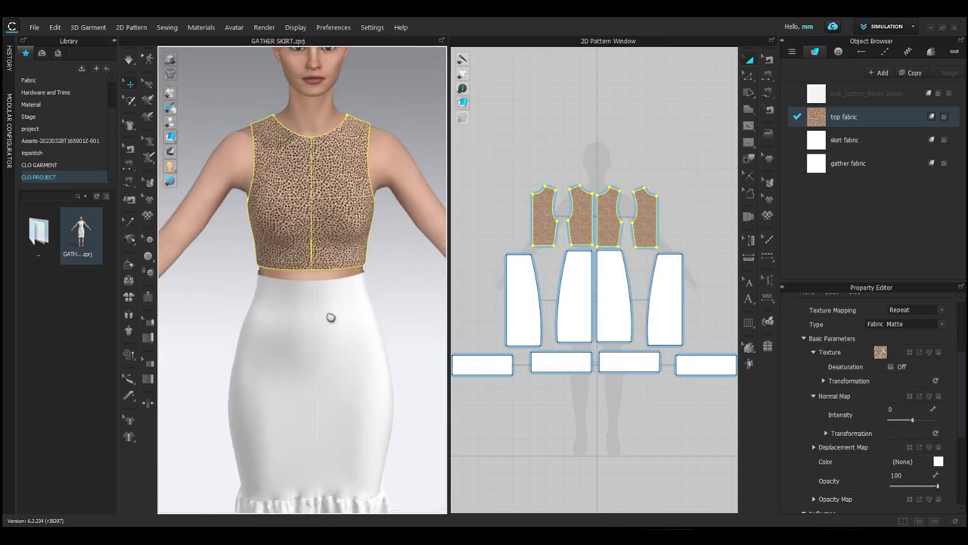
# Give the skirt fabric the red floral image as its texture.
pyautogui.click(392, 274)
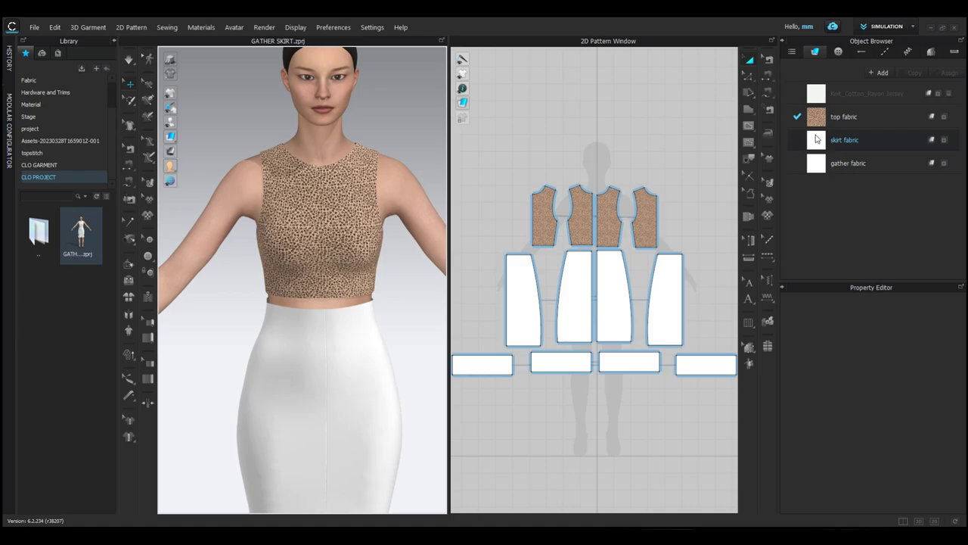
pyautogui.click(817, 143)
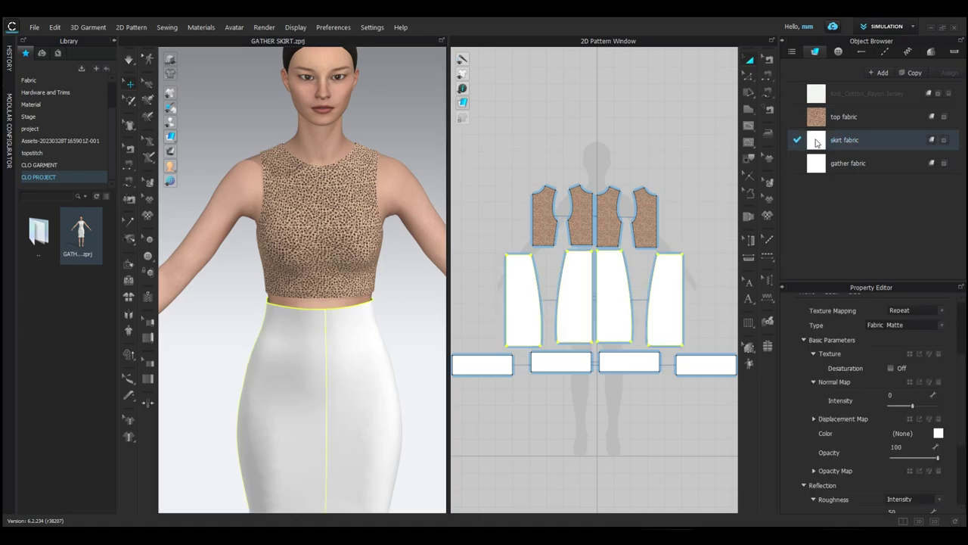
pyautogui.click(909, 353)
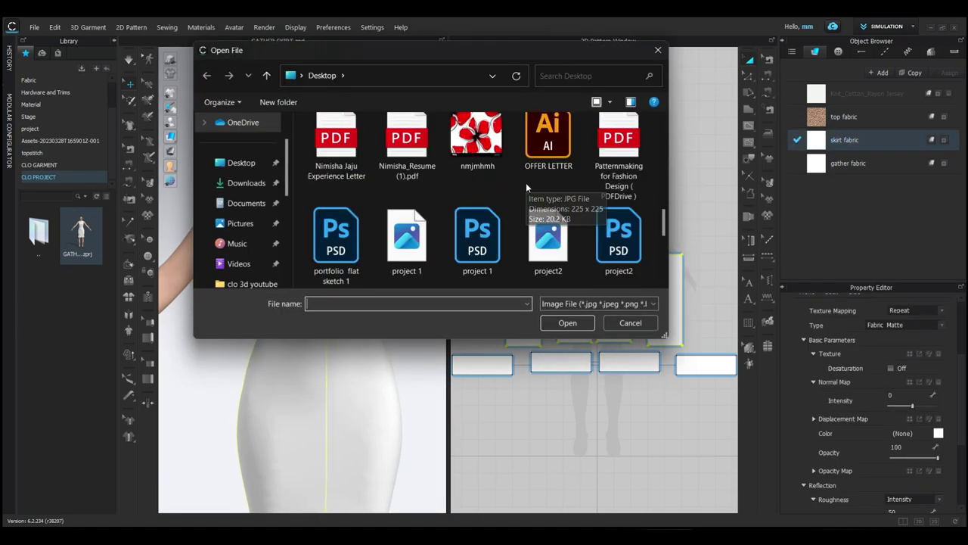
pyautogui.click(477, 142)
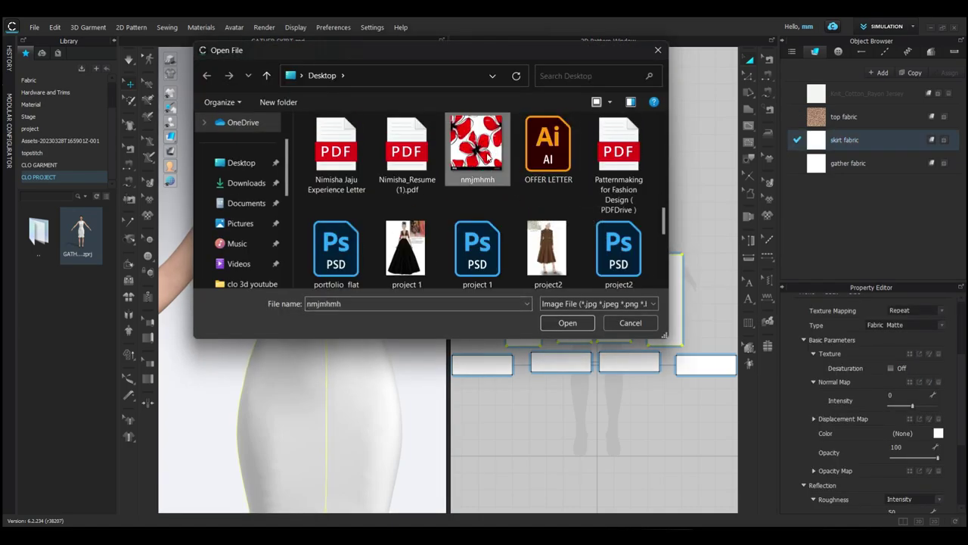
pyautogui.click(581, 323)
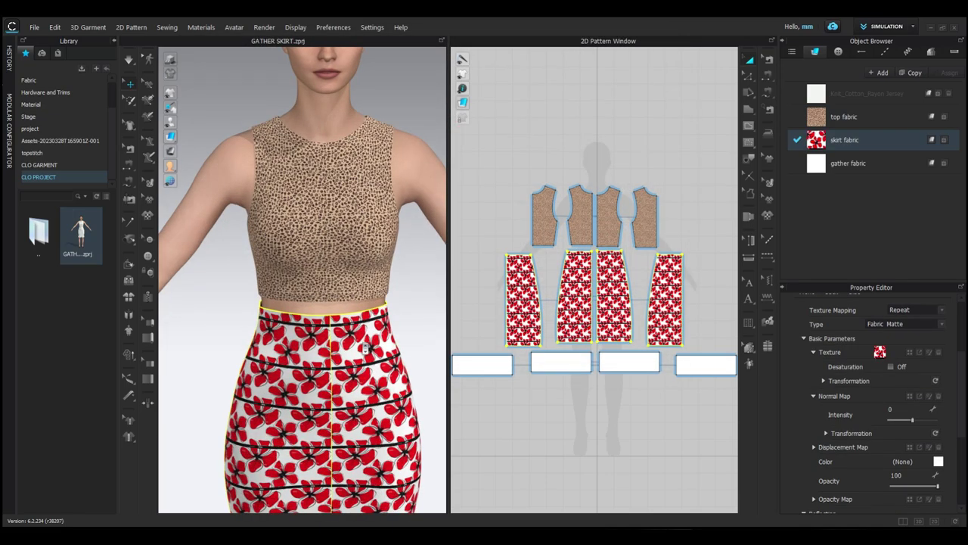
# Set the gather fabric's texture to the leopard-print image.
pyautogui.scroll(-3, 361, 355)
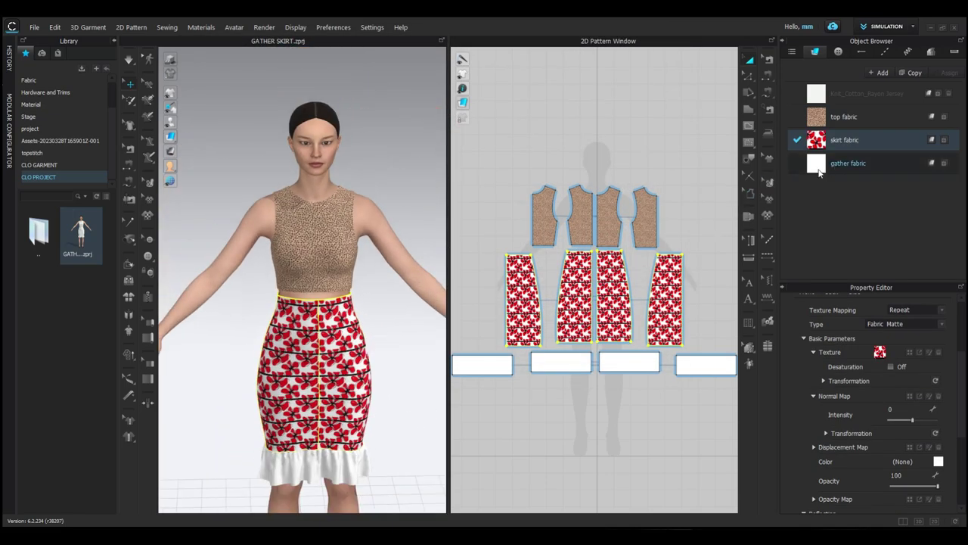
pyautogui.click(819, 173)
pyautogui.scroll(-1, 302, 326)
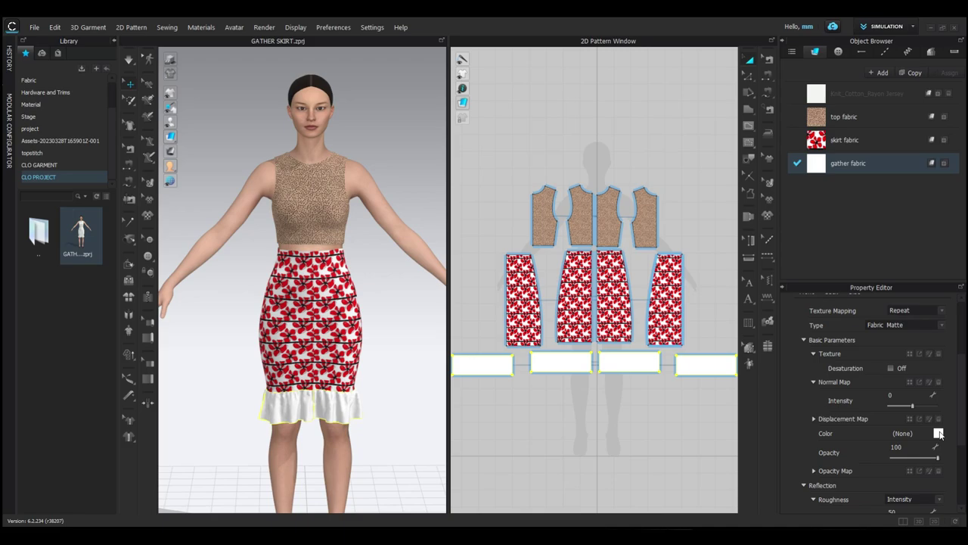
pyautogui.click(910, 357)
pyautogui.scroll(-3, 542, 244)
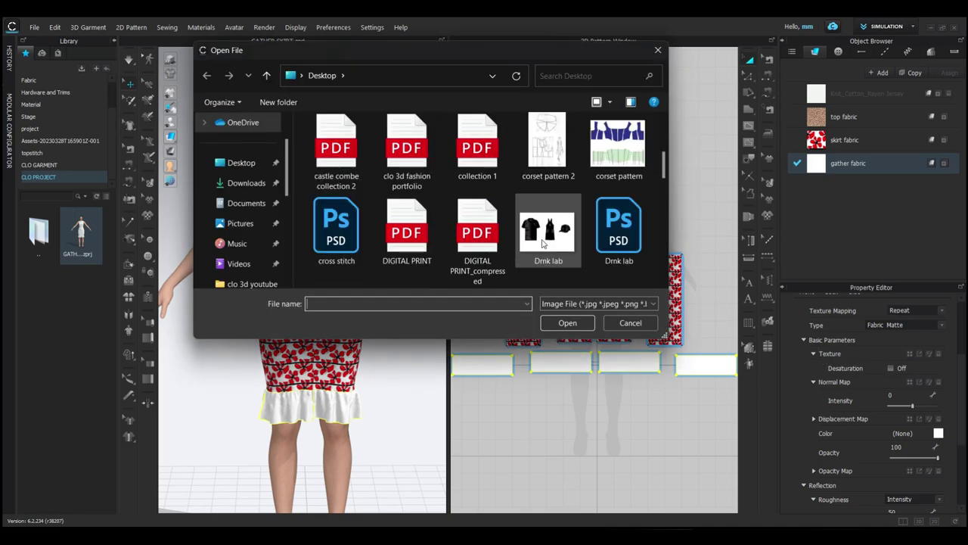
pyautogui.scroll(-1, 543, 243)
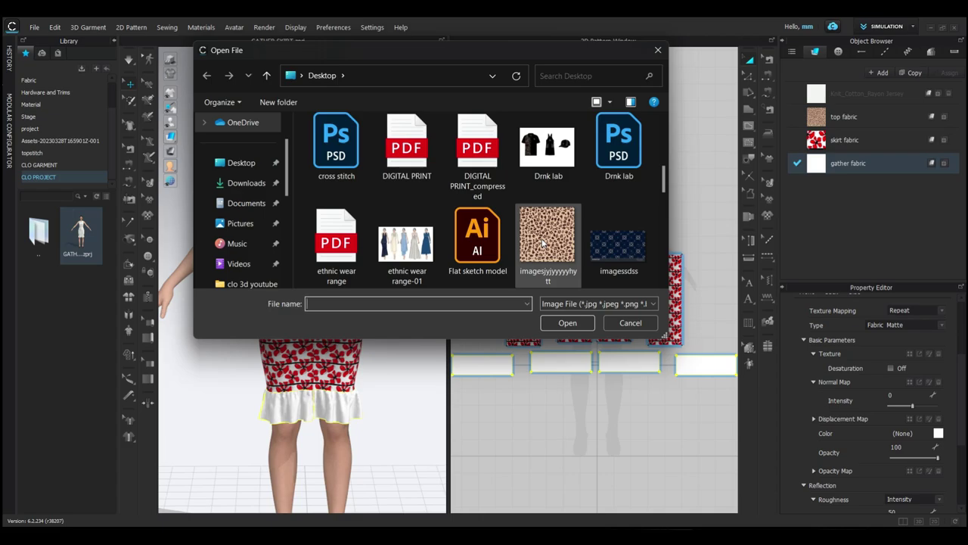
pyautogui.doubleClick(542, 244)
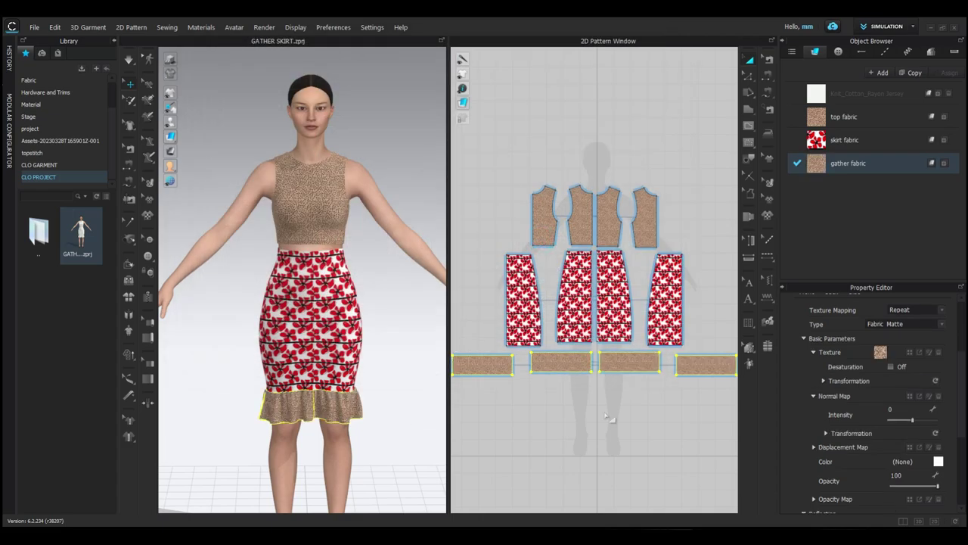
pyautogui.click(498, 300)
pyautogui.moveTo(327, 336)
pyautogui.mouseDown(button='right')
pyautogui.moveTo(506, 333)
pyautogui.moveTo(311, 320)
pyautogui.mouseUp(button='right')
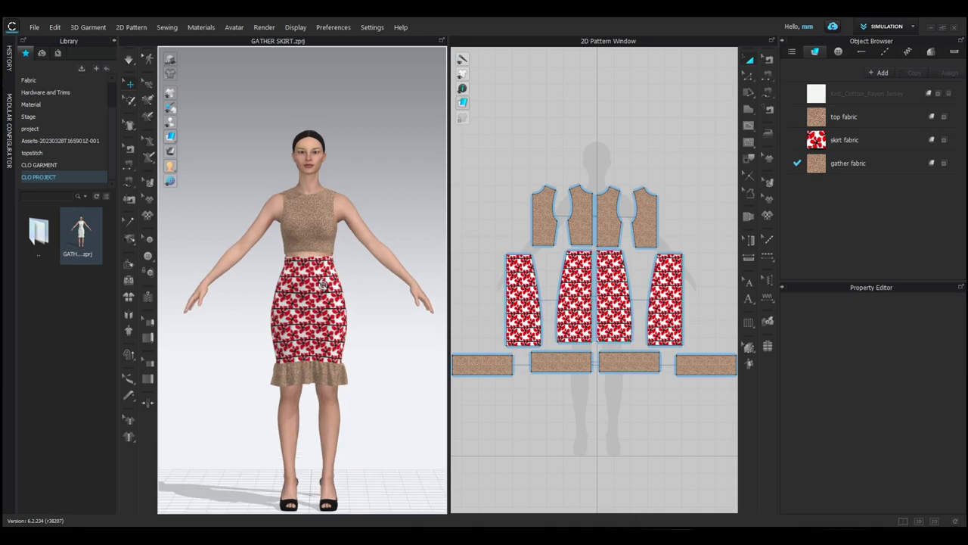
pyautogui.scroll(3, 324, 268)
pyautogui.scroll(2, 325, 269)
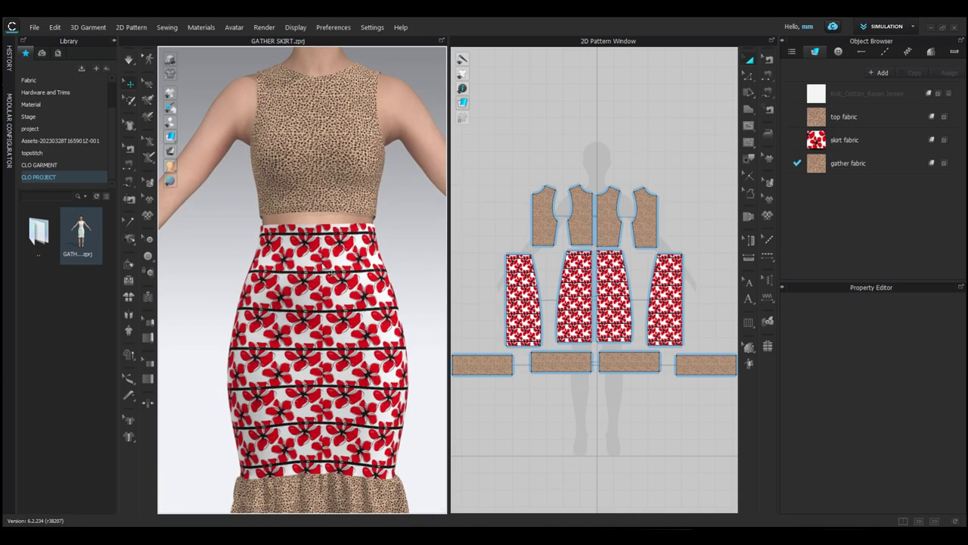
pyautogui.scroll(-3, 325, 268)
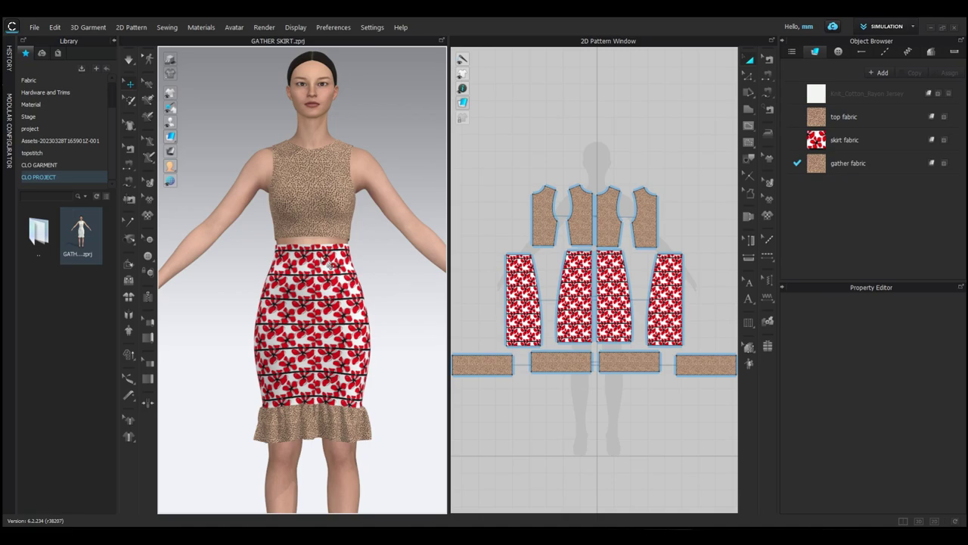
pyautogui.moveTo(330, 266); pyautogui.dragTo(360, 267, button='right')
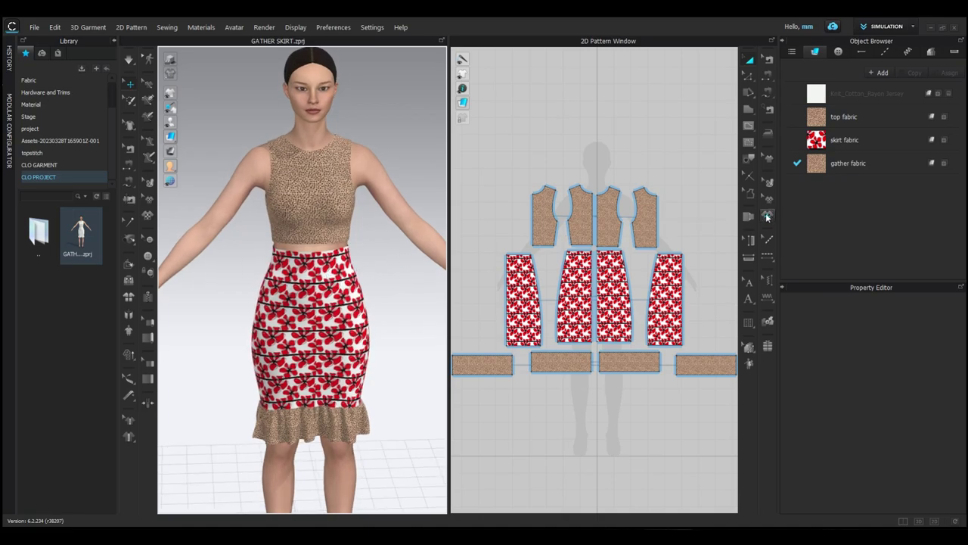